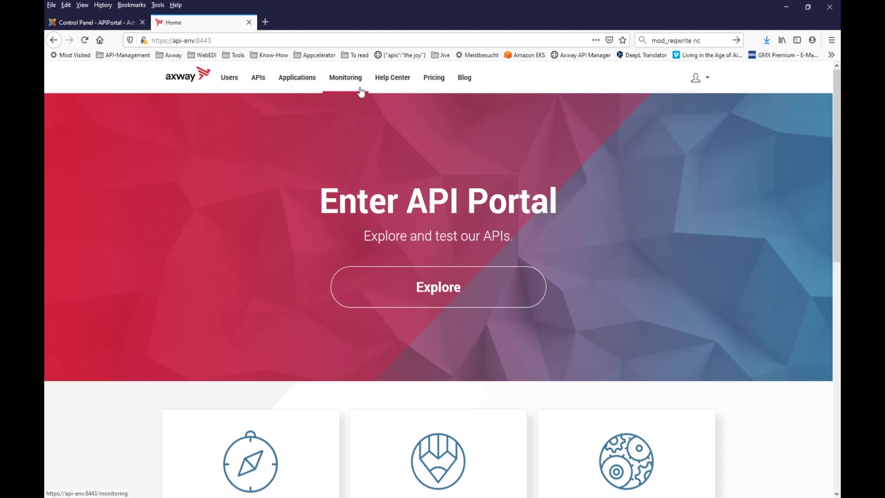
- After viewing the red-themed portal home page, switch to the Joomla administrator Control Panel tab
click(100, 25)
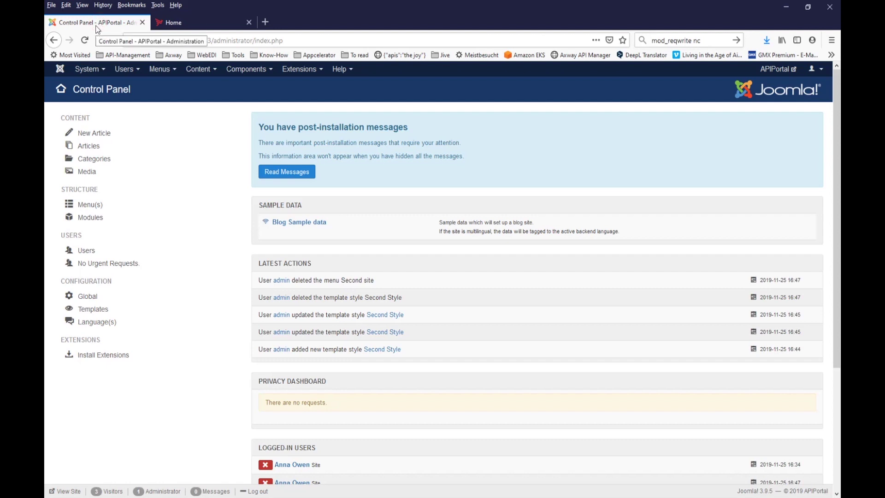
- Look over the Main Menu's items, then go to the list of all site menus
click(168, 69)
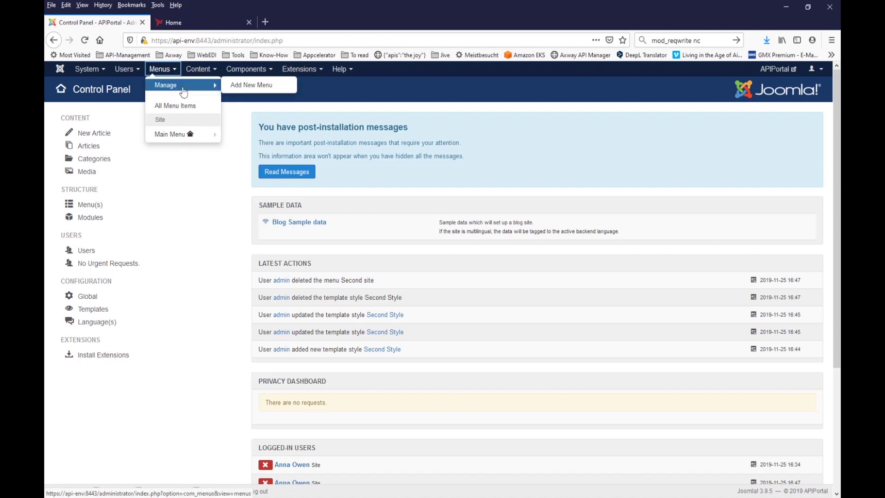
mouse_move(182, 137)
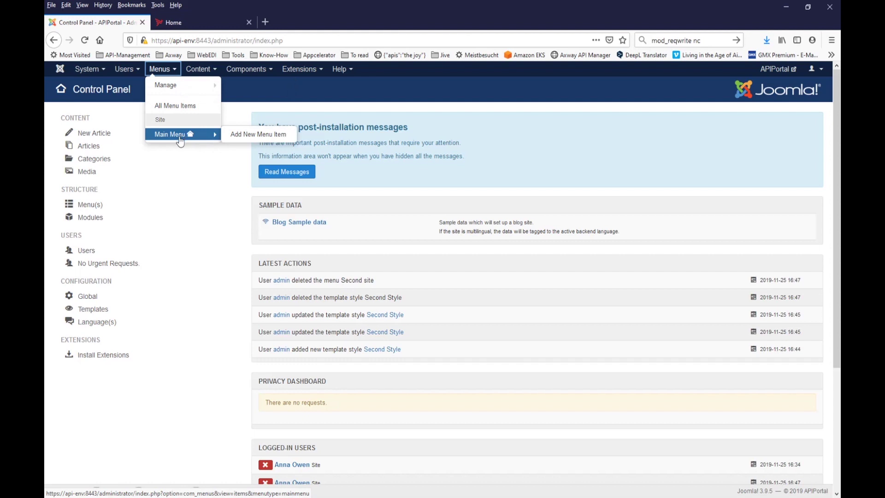
click(180, 139)
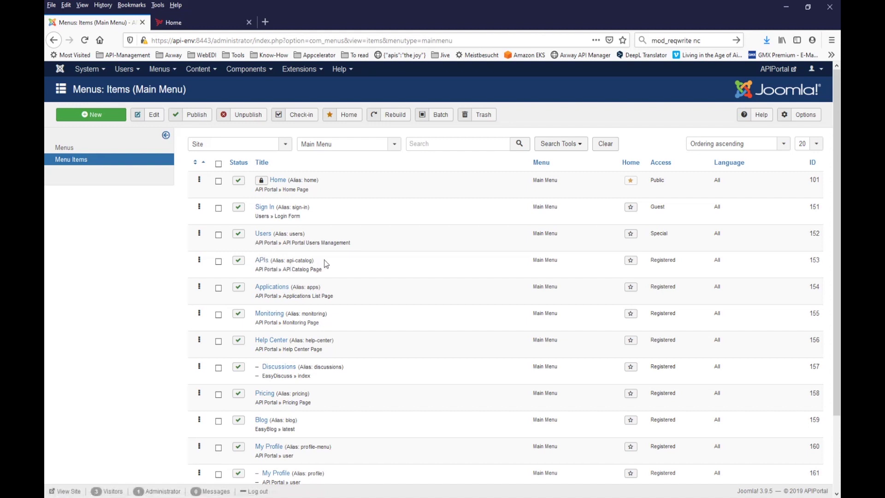
click(73, 152)
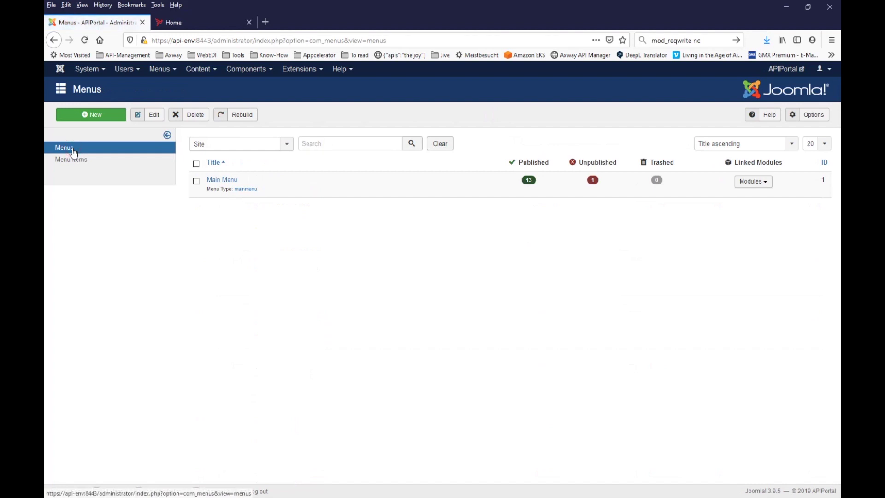
- Create a new menu with title 'Second Menu' and menu type 'Second Menu', and save it
click(94, 115)
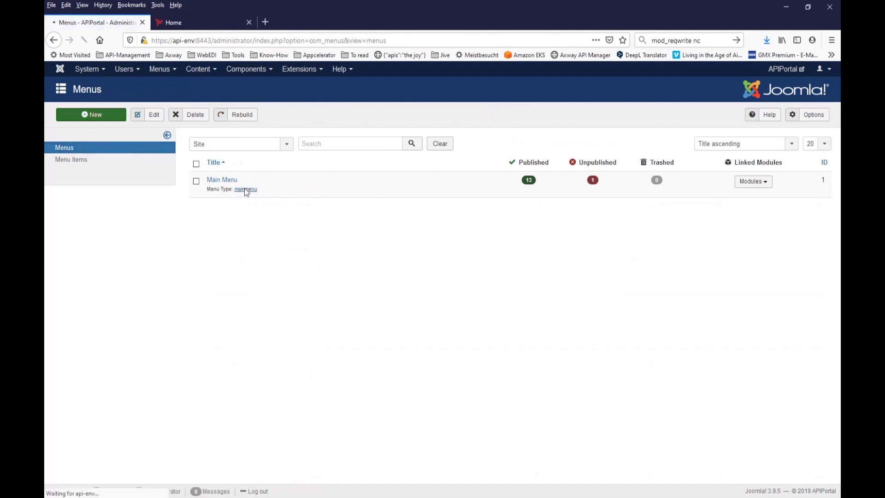
click(109, 145)
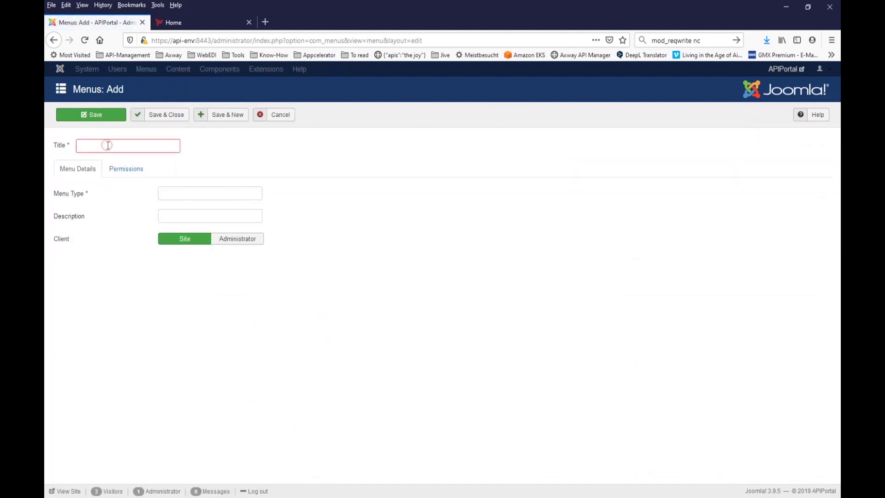
text(Second)
key(Down)
key(Down)
key(Down)
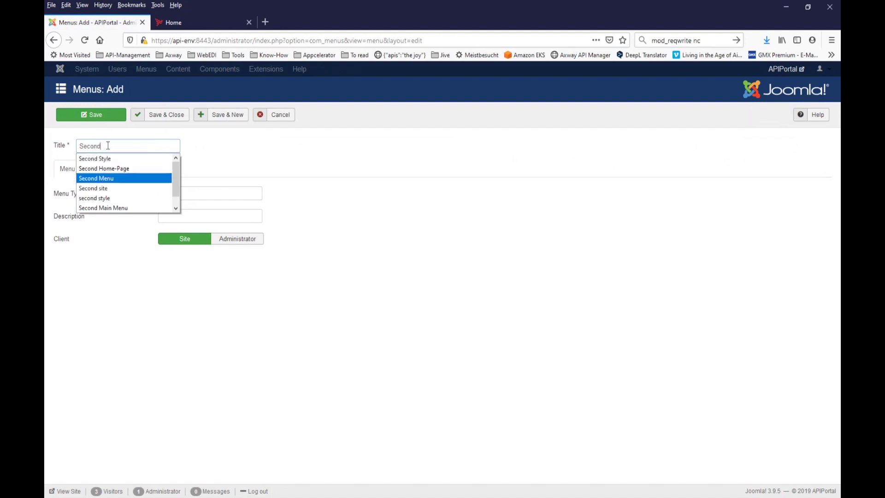
key(Return)
click(172, 190)
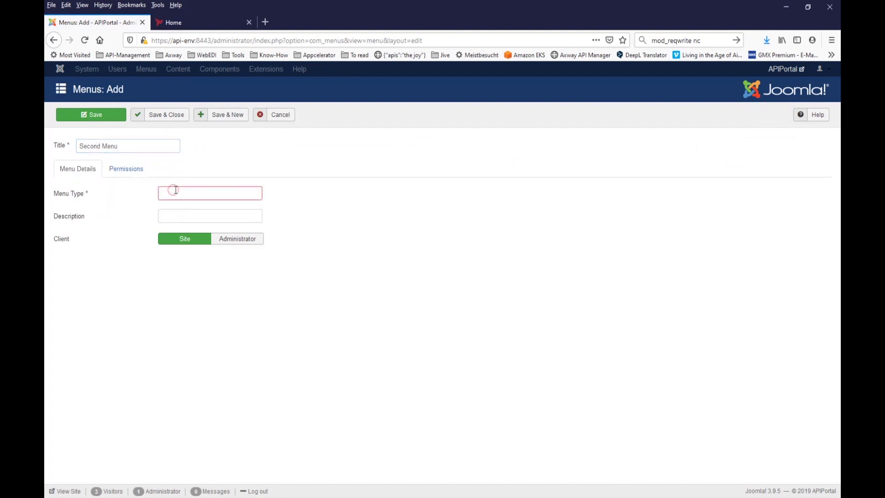
text(Seo)
key(BackSpace)
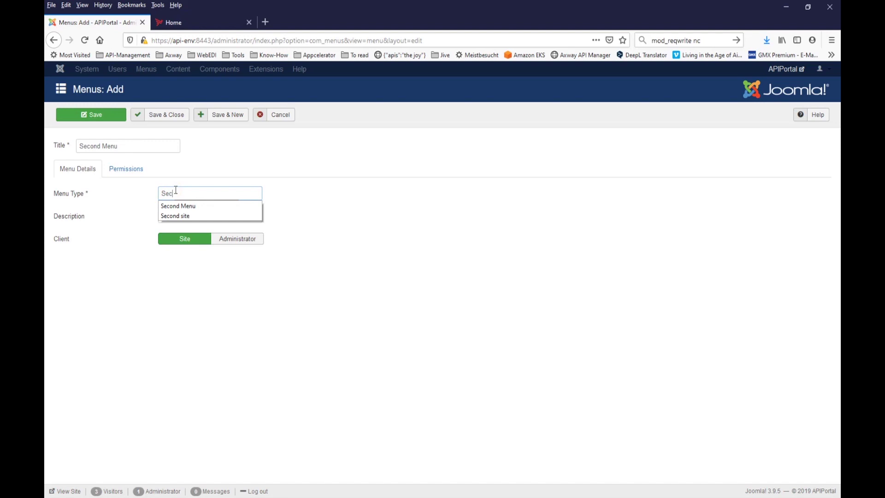
key(Down)
key(Return)
click(380, 226)
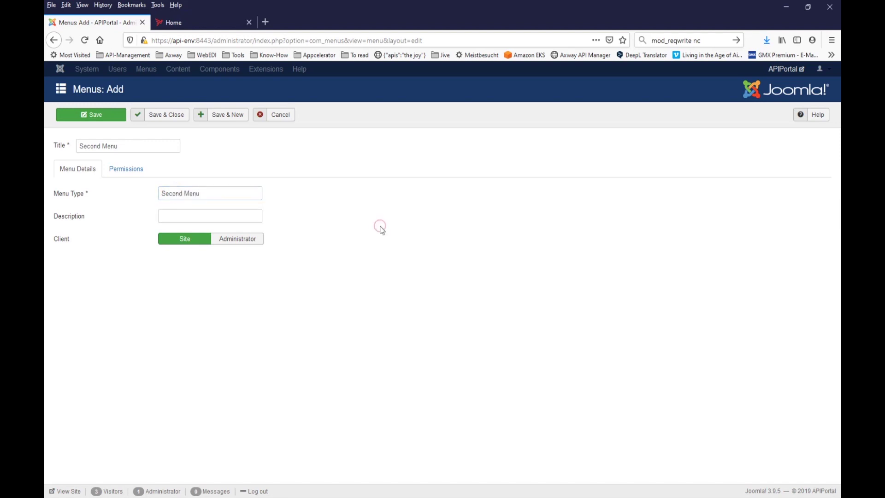
click(172, 115)
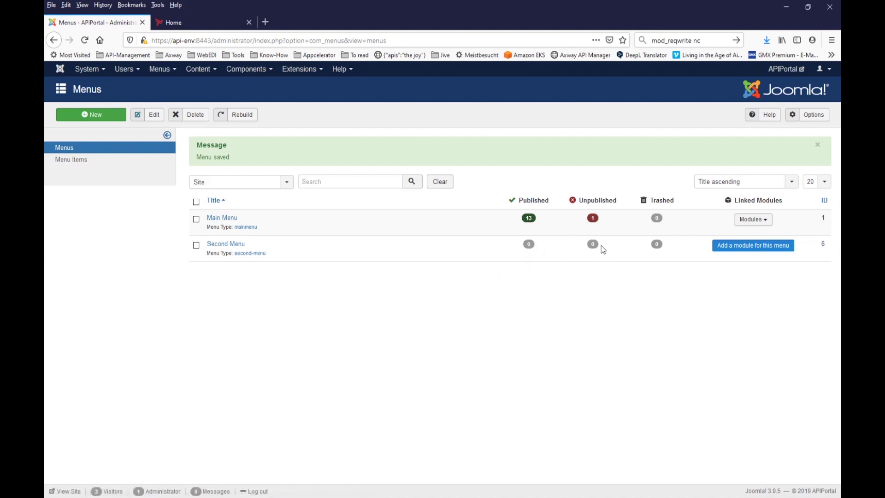
- In Second Menu, start a new item of type API Portal Home Page
click(228, 244)
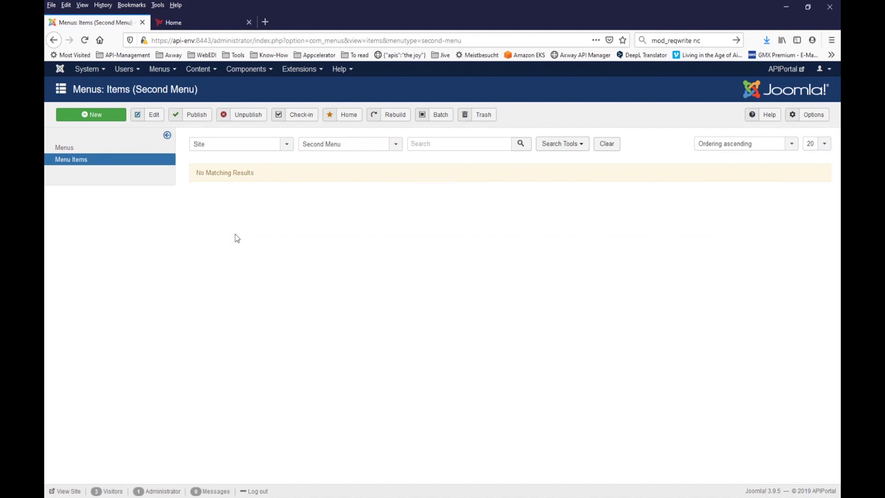
click(65, 115)
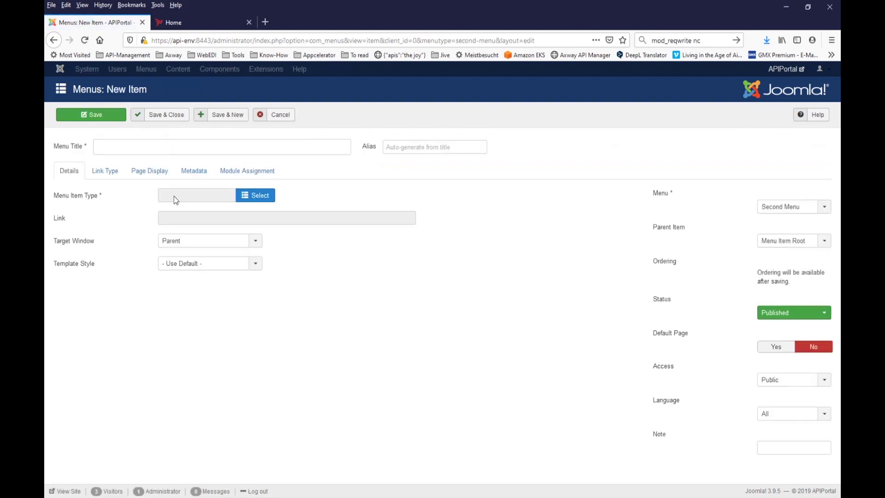
click(256, 196)
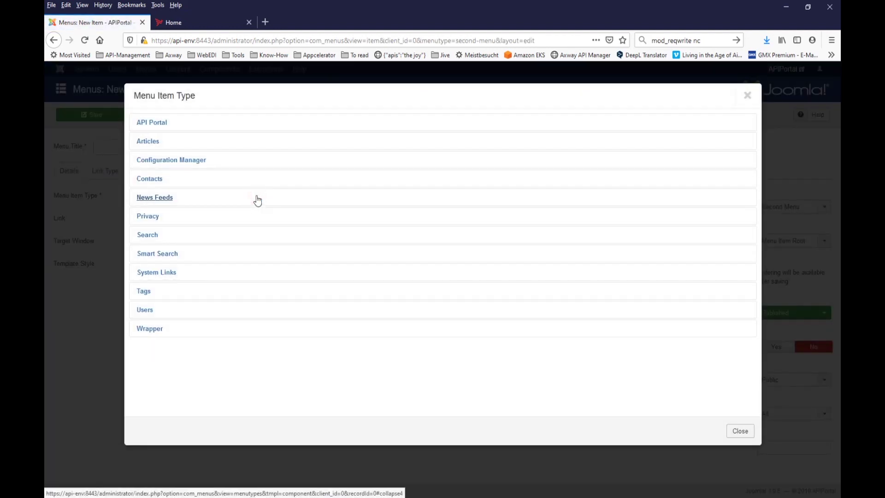
click(256, 197)
click(157, 123)
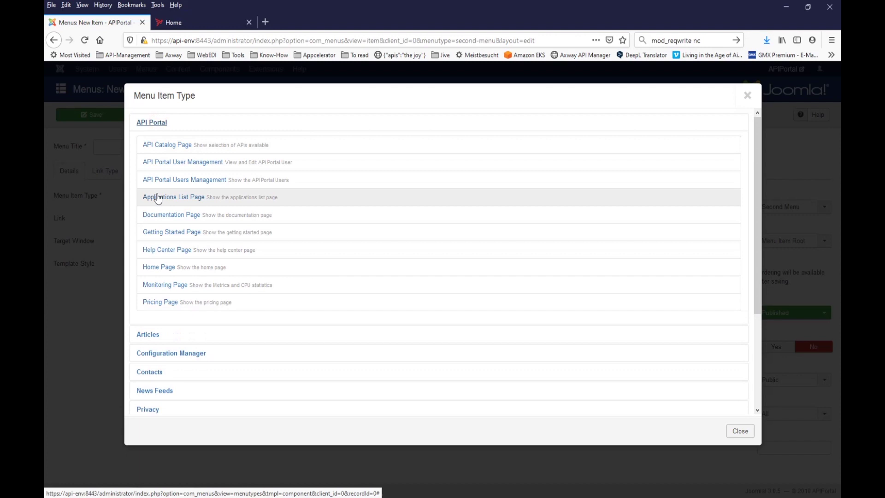
click(158, 267)
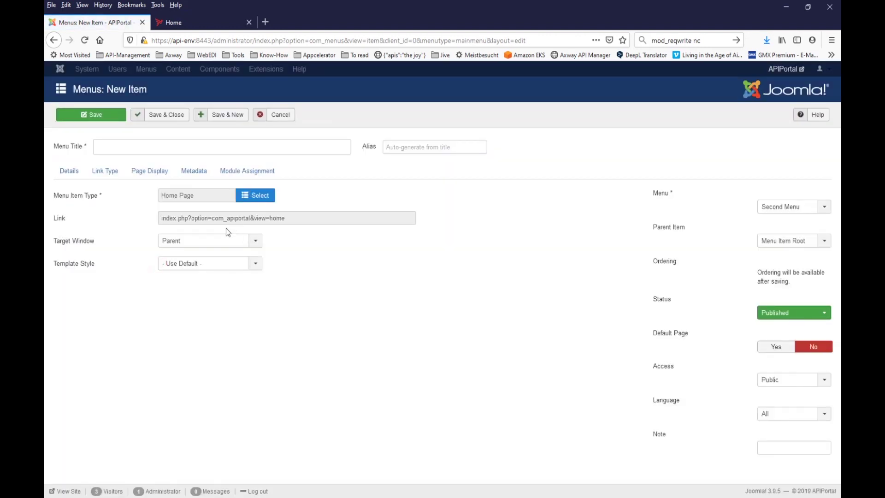
- Title the item 'Home' with alias '/home2' and save it
click(116, 148)
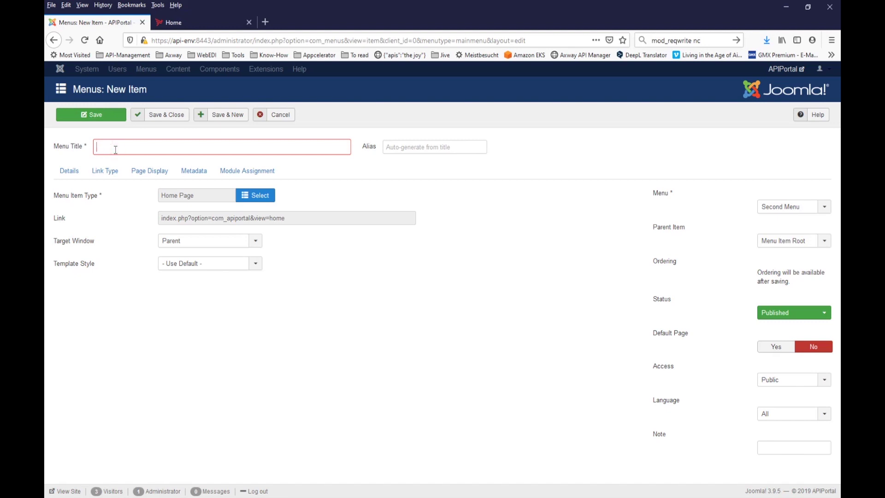
text(Home)
key(Escape)
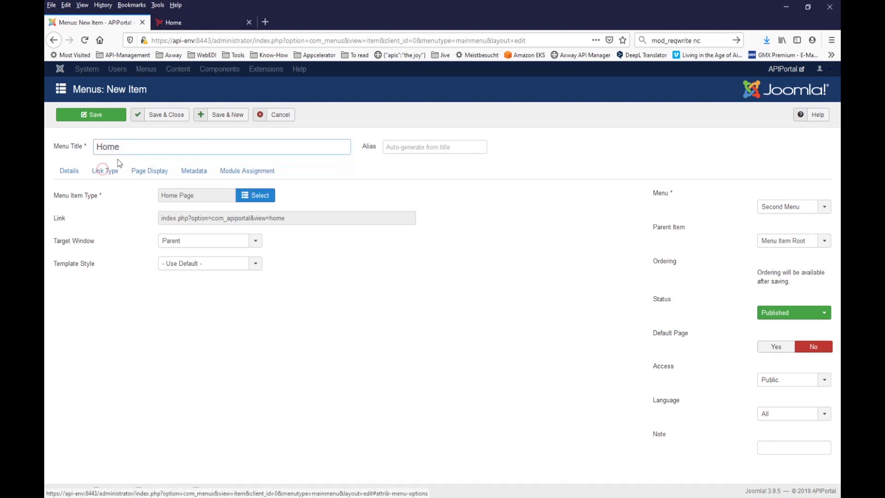
click(418, 150)
text(/)
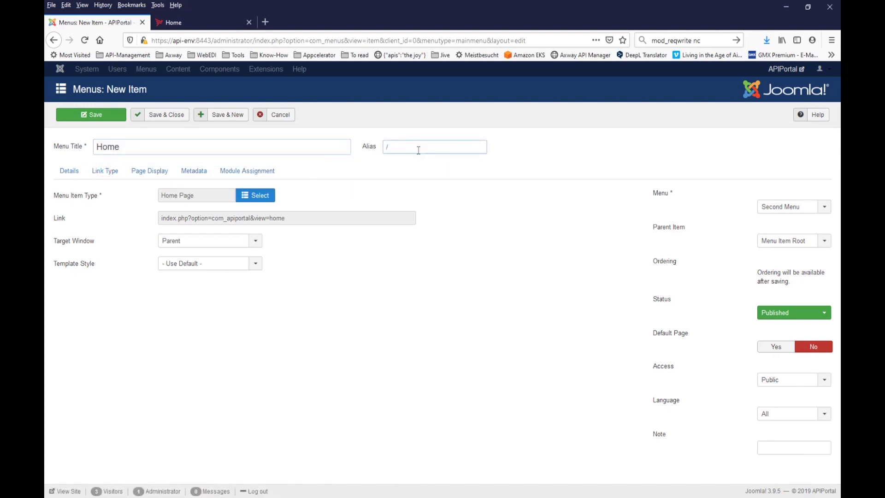
text(home2)
key(BackSpace)
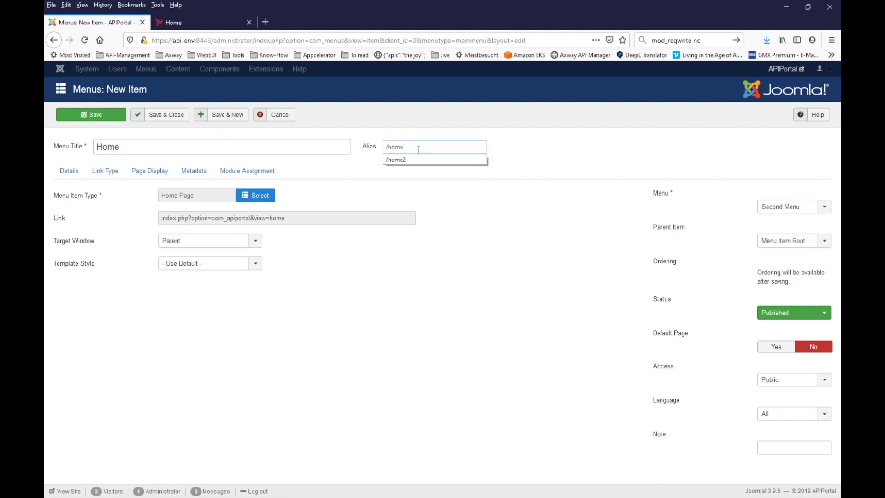
key(Down)
key(Return)
triple_click(418, 150)
click(372, 180)
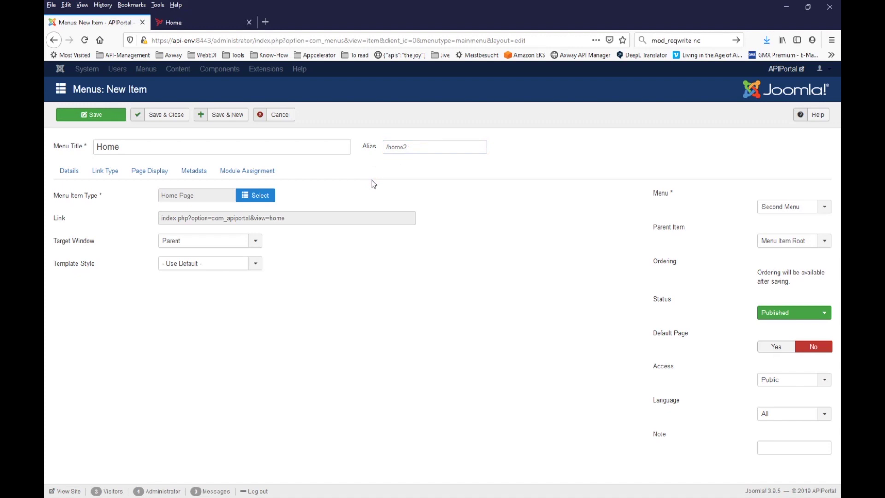
click(170, 119)
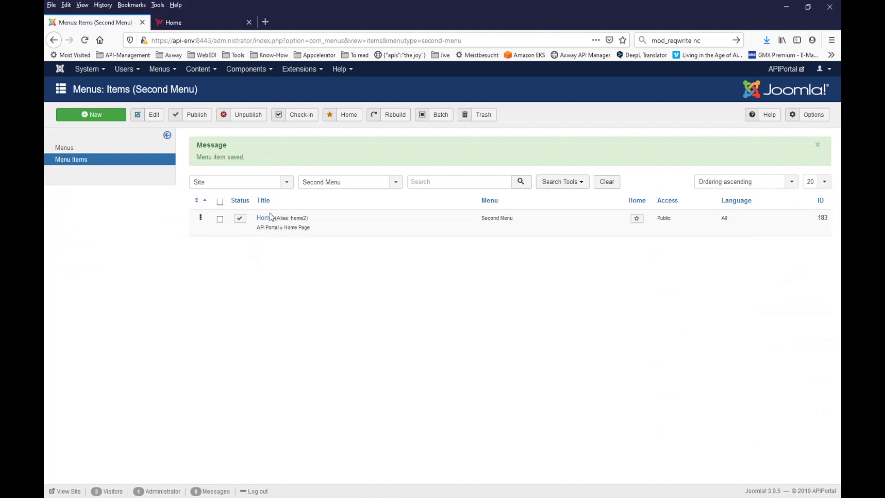
- Start a new Second Menu item titled 'APIs' of type API Catalog Page
click(105, 115)
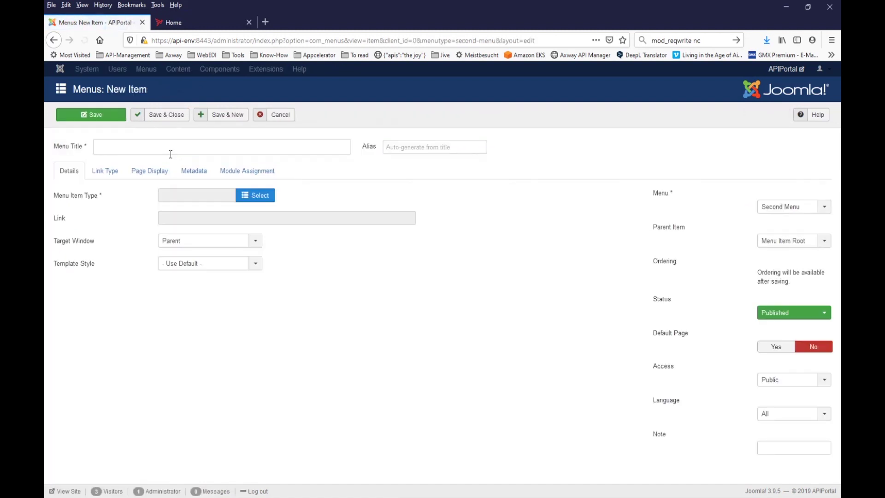
click(122, 149)
text(APIs)
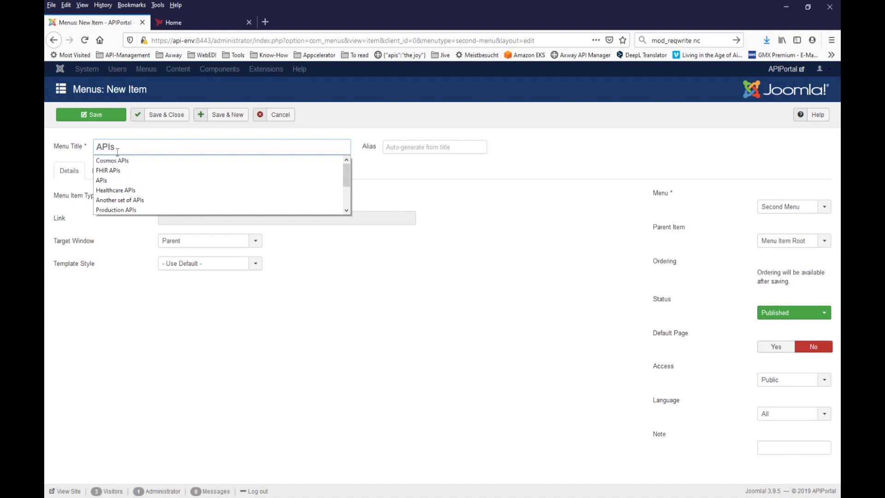
key(Escape)
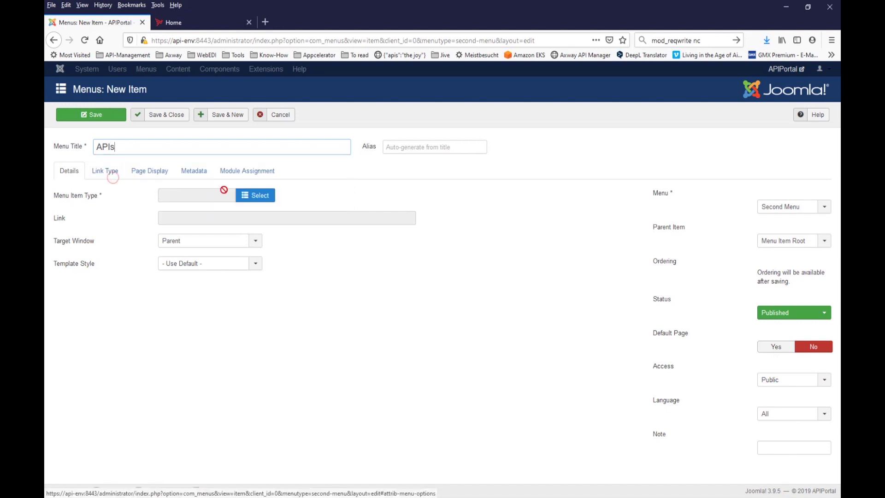
click(251, 195)
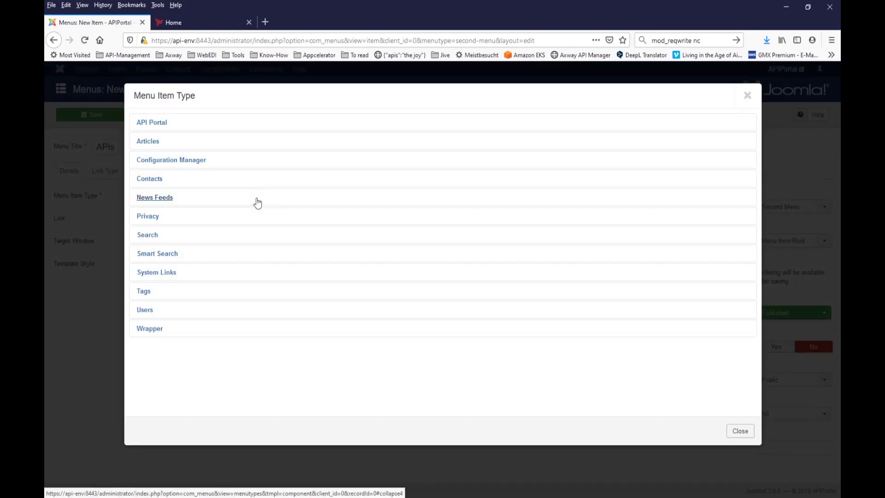
click(139, 122)
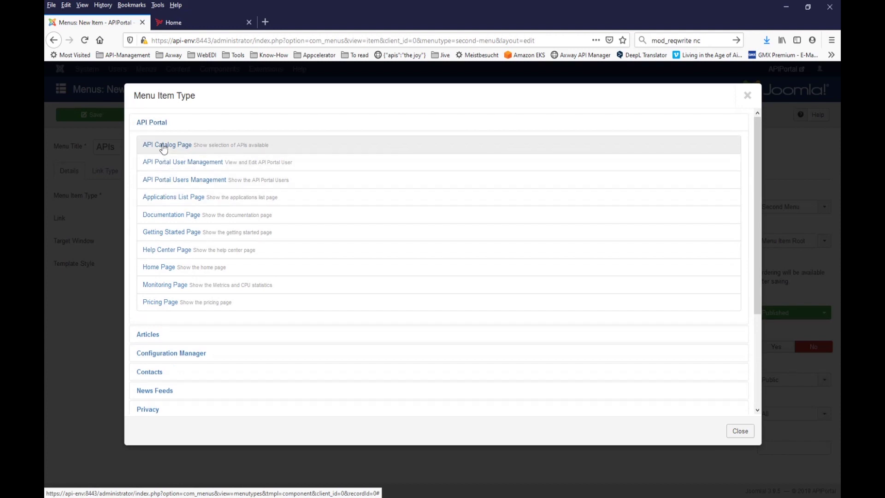
click(162, 144)
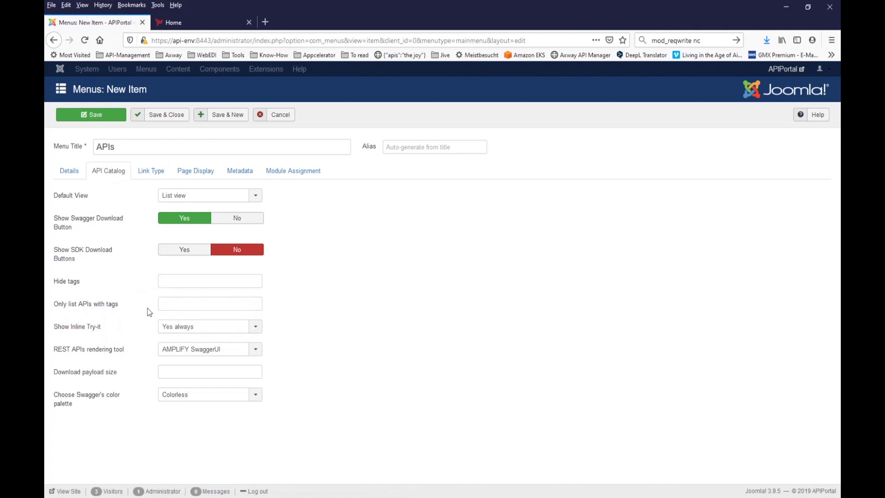
- Limit the catalogue to APIs tagged *FHIR*, default to Tiles view, and save the item
click(170, 304)
text(*)
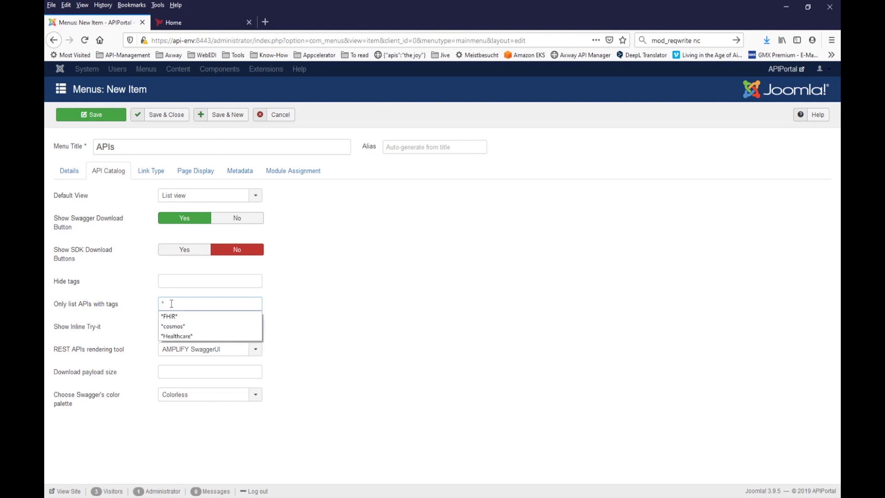
text(sendPage*)
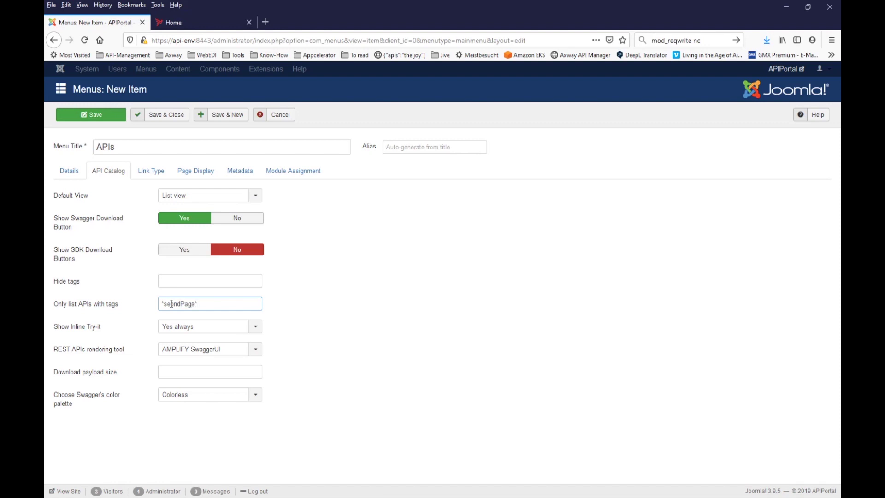
click(172, 303)
text(co)
text(, *thirdPage*)
key(ctrl+a)
text(*FHIR*)
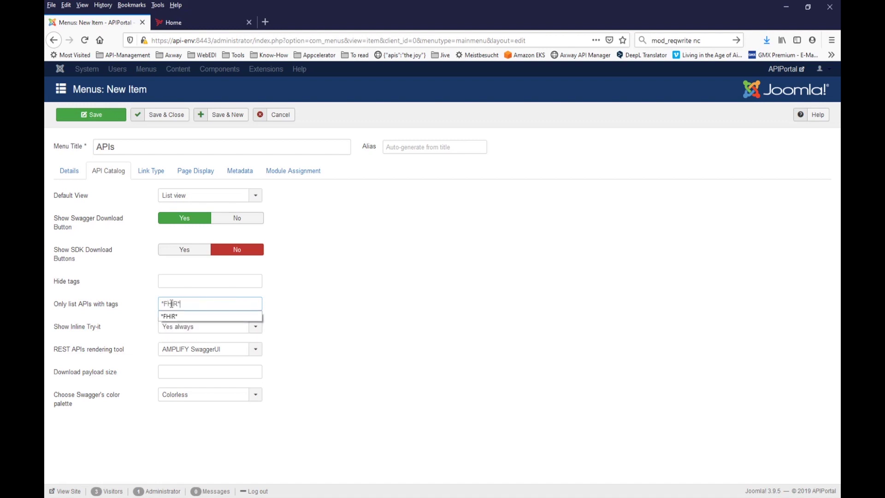
click(174, 316)
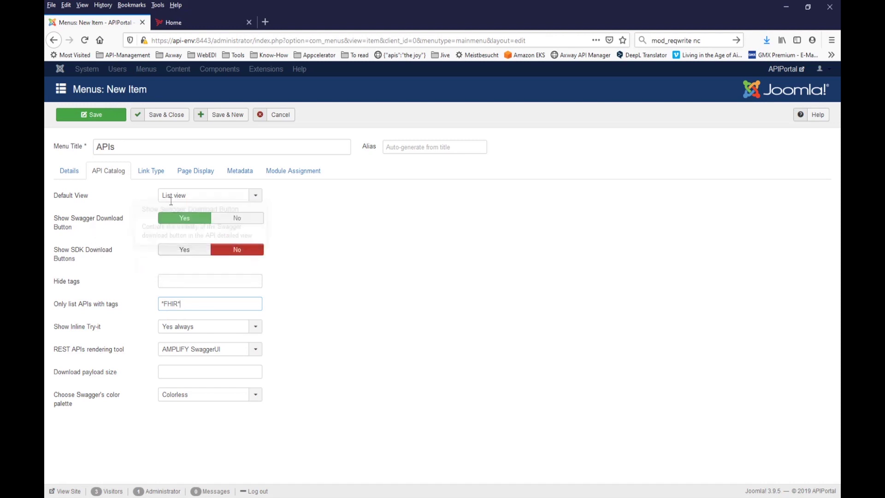
click(183, 195)
click(187, 221)
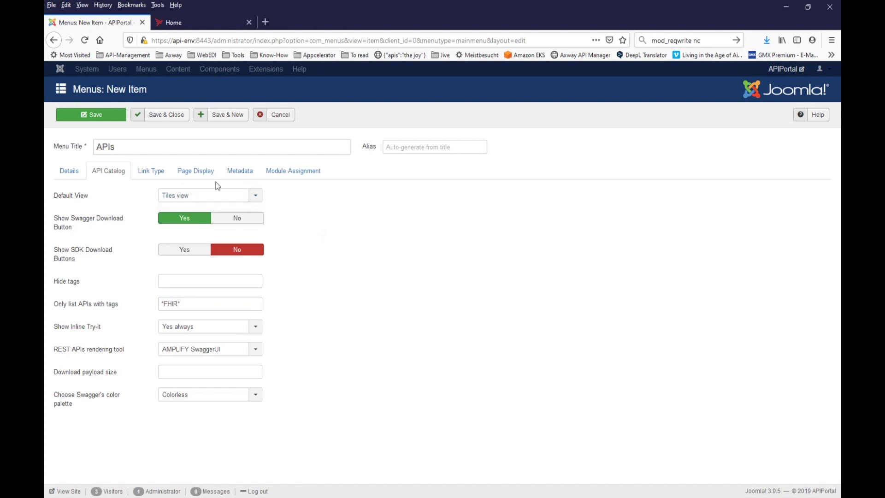
click(171, 118)
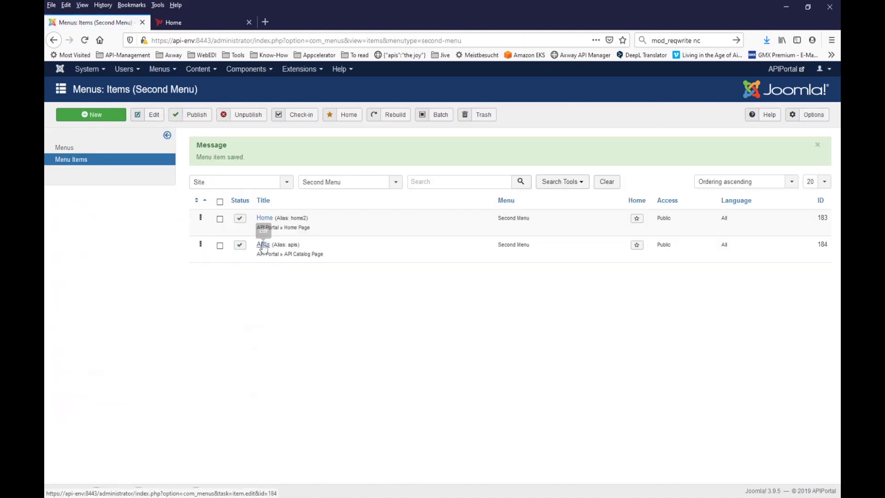
- Open the APIs menu item and bring up its Access level choices
click(263, 245)
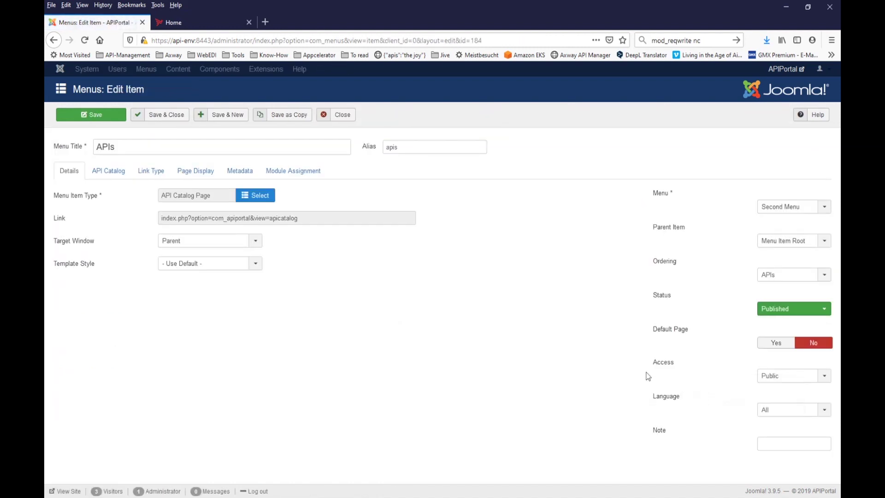
click(786, 381)
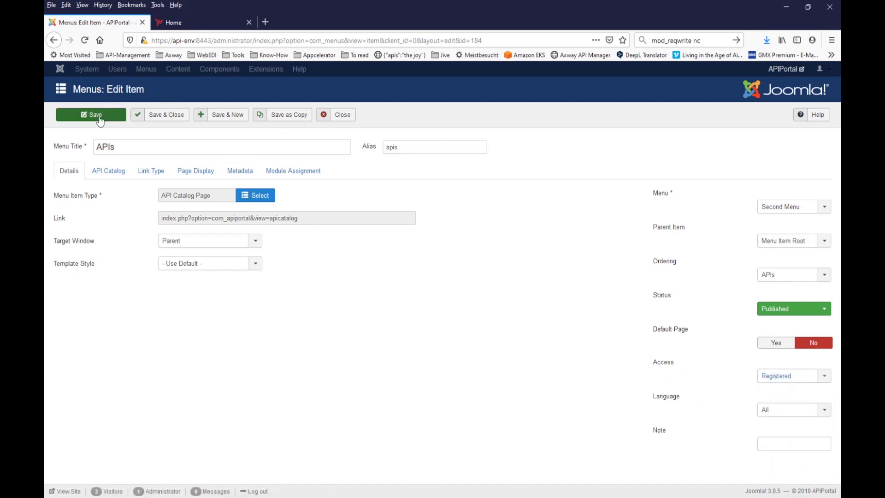
- Save the APIs access change, then start a new item of type Applications List Page
click(159, 116)
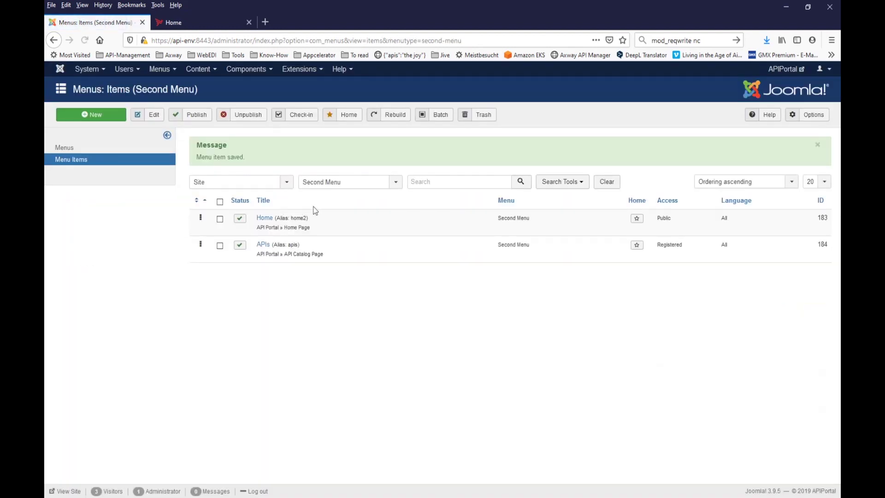
click(92, 114)
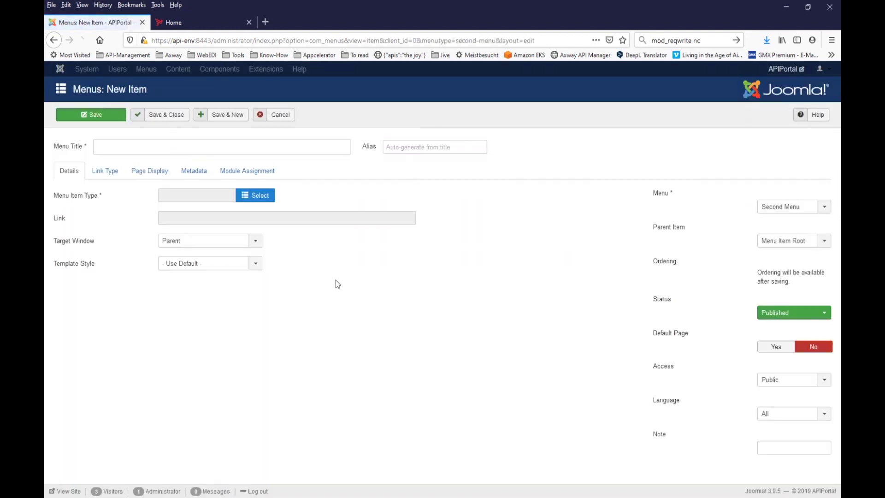
click(259, 195)
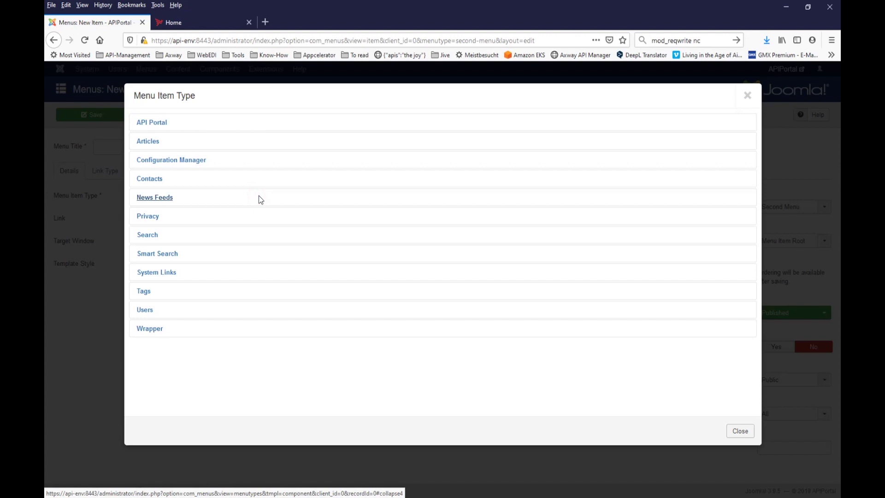
click(155, 123)
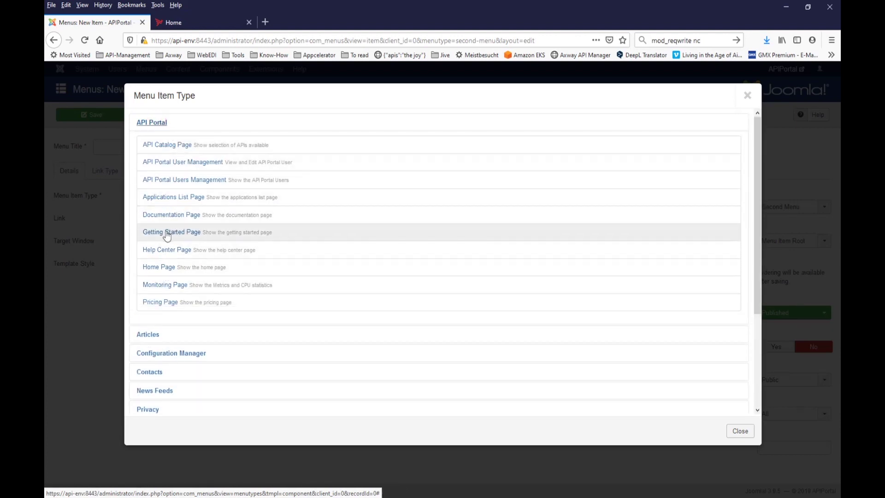
click(166, 198)
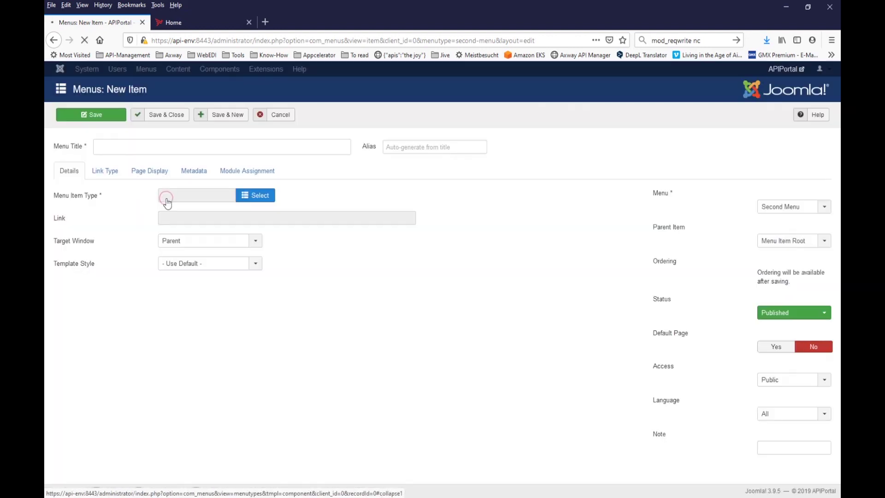
- Title the item 'Applications', set its access to Registered, and save it
click(110, 144)
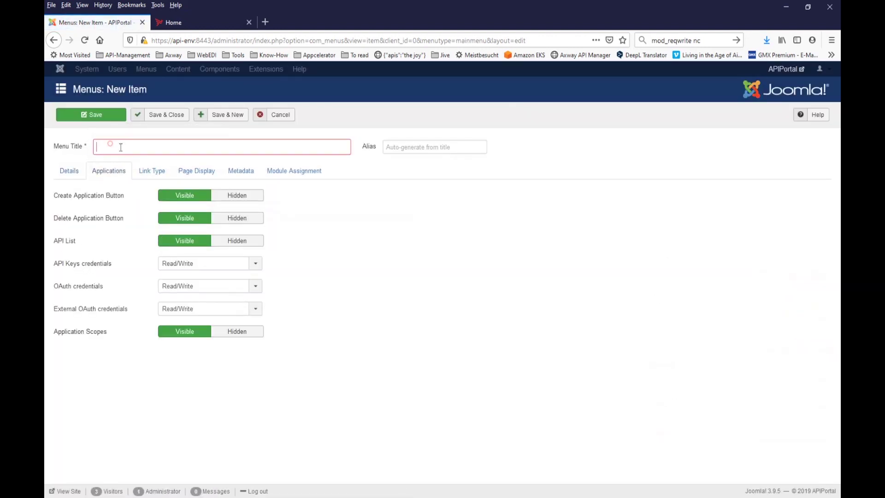
text(Applications)
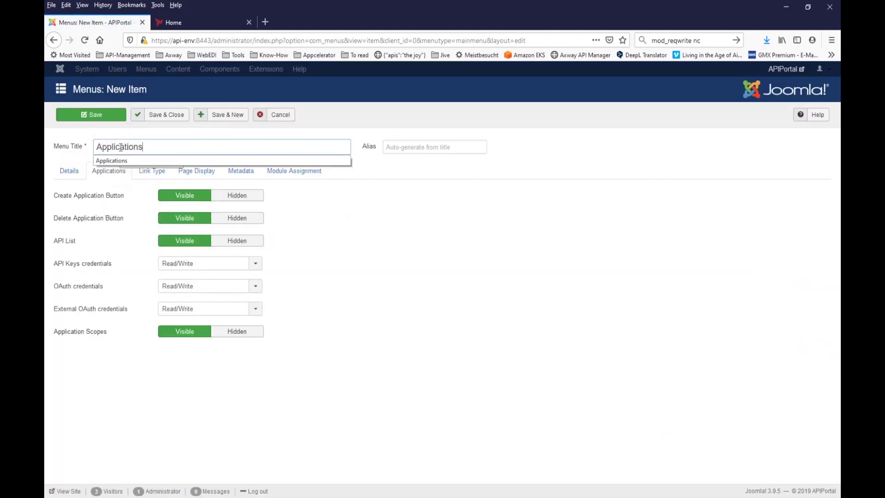
click(377, 239)
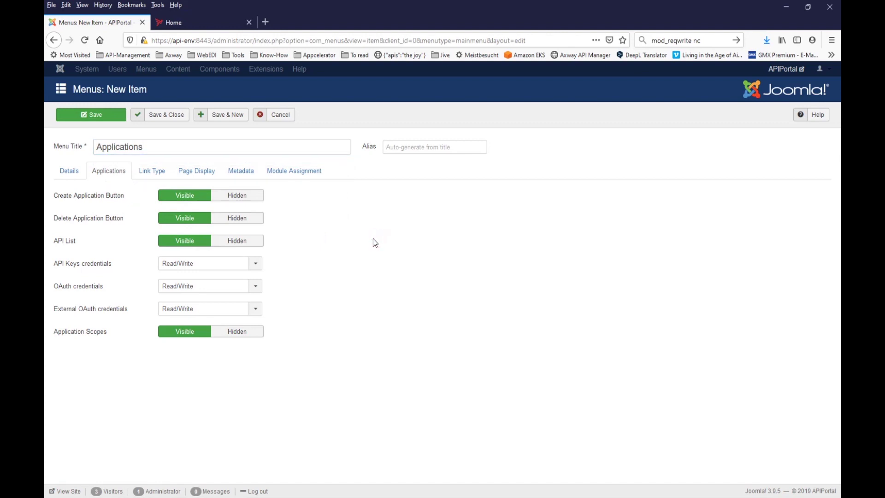
click(69, 172)
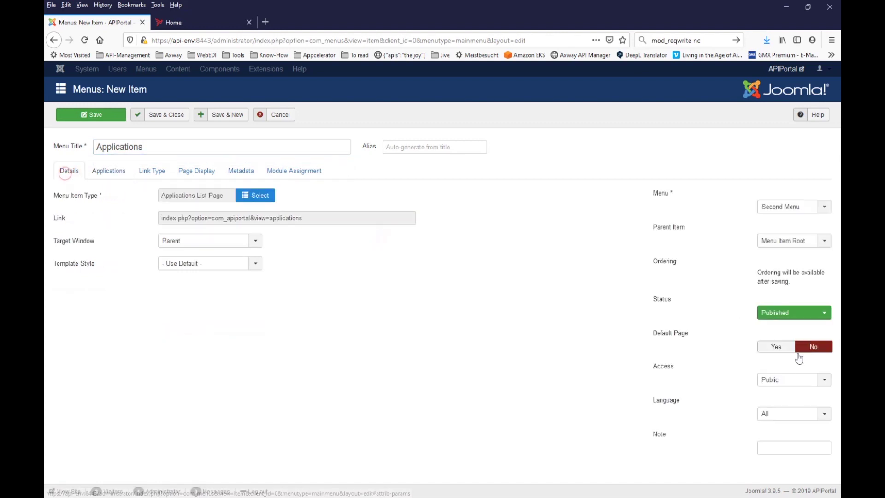
click(804, 380)
click(784, 448)
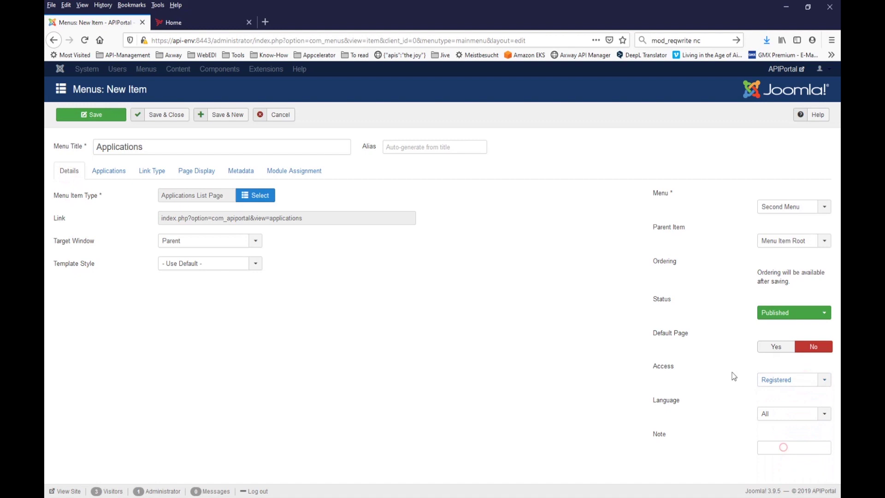
click(167, 120)
click(199, 22)
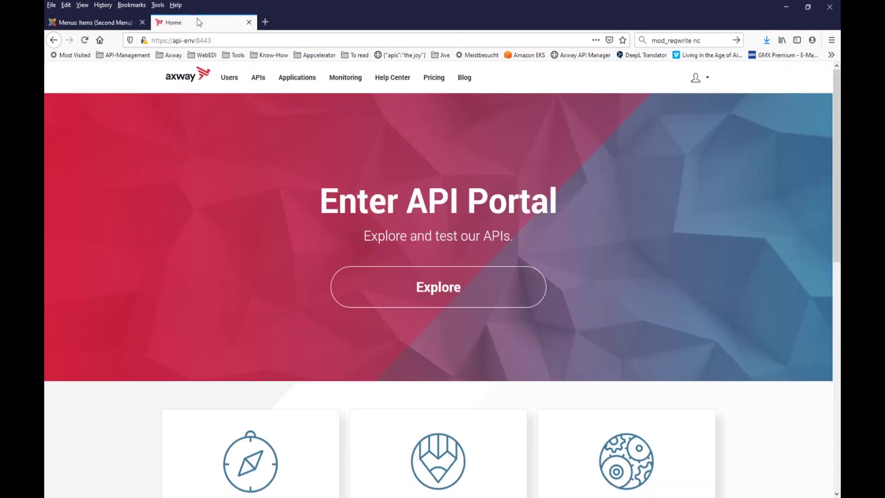
click(221, 40)
click(221, 40)
text(h)
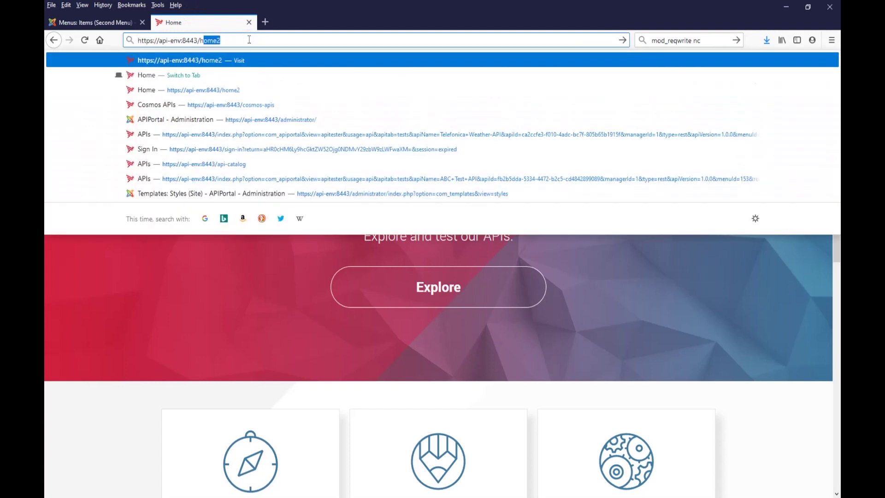
text(omes2)
key(Return)
click(249, 40)
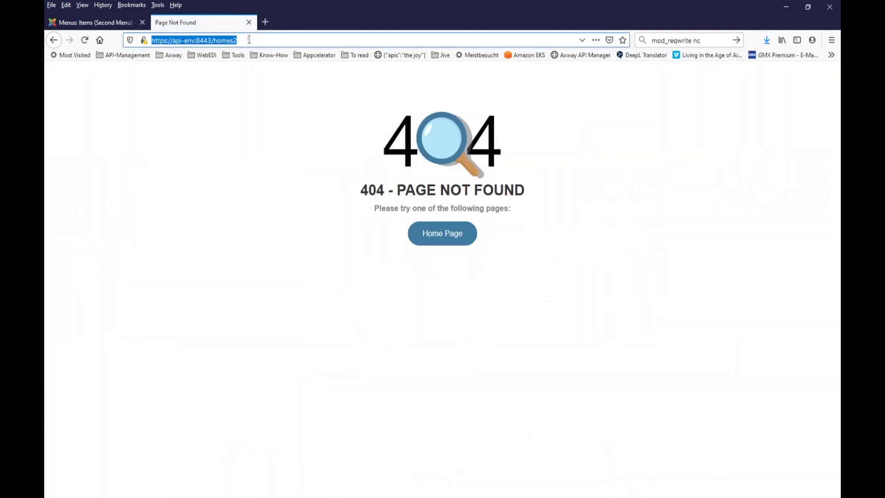
click(249, 40)
click(233, 40)
key(BackSpace)
key(Return)
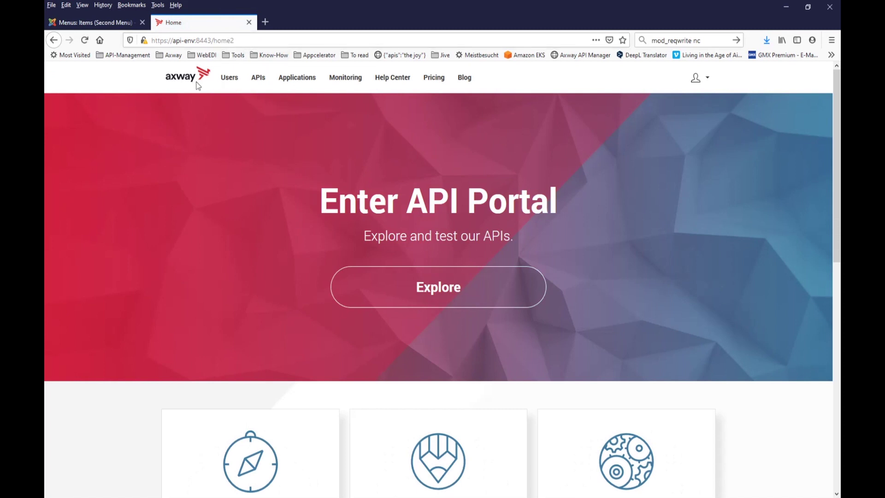
- Inspect the loaded home2 page, highlighting its address and navigation menu entries
click(234, 40)
drag(234, 40, 211, 40)
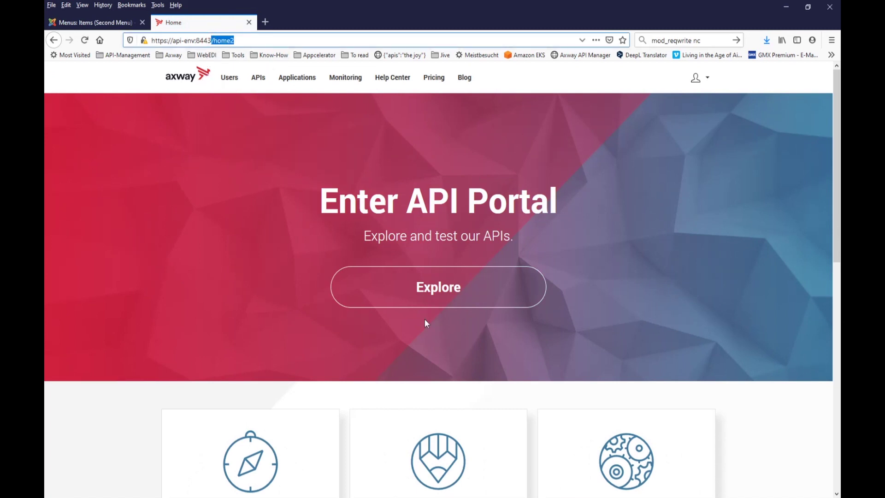
drag(487, 82, 164, 90)
click(160, 90)
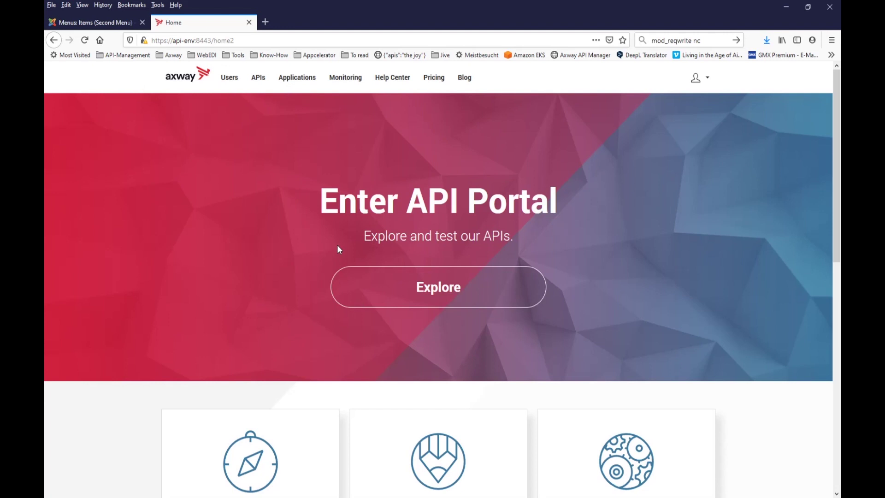
- Open the site Template Styles list and point out Default Style using the Purity_iii template
click(90, 25)
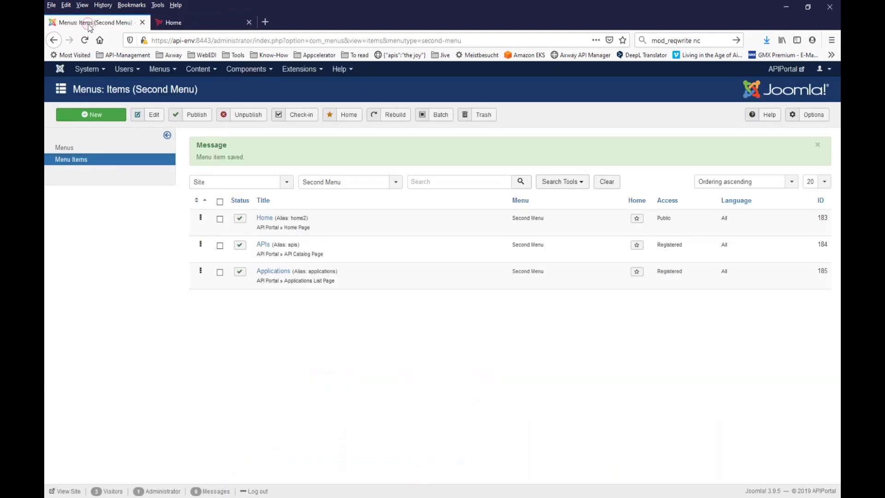
click(314, 73)
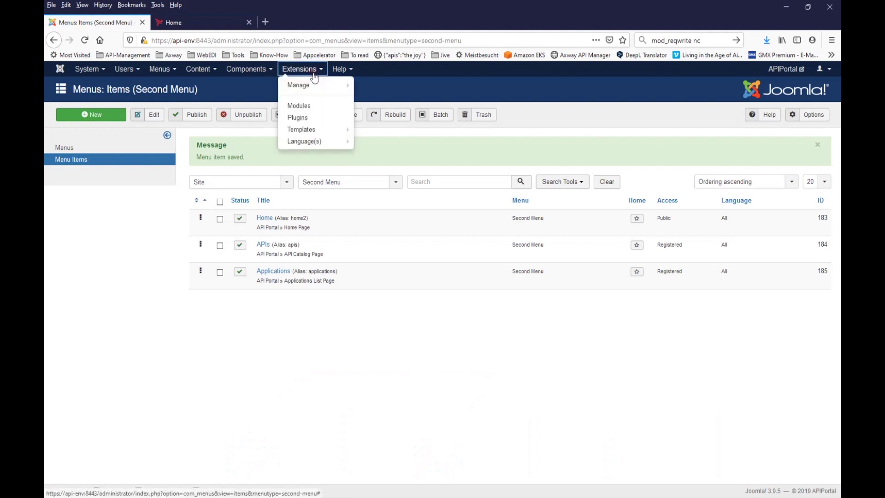
mouse_move(335, 131)
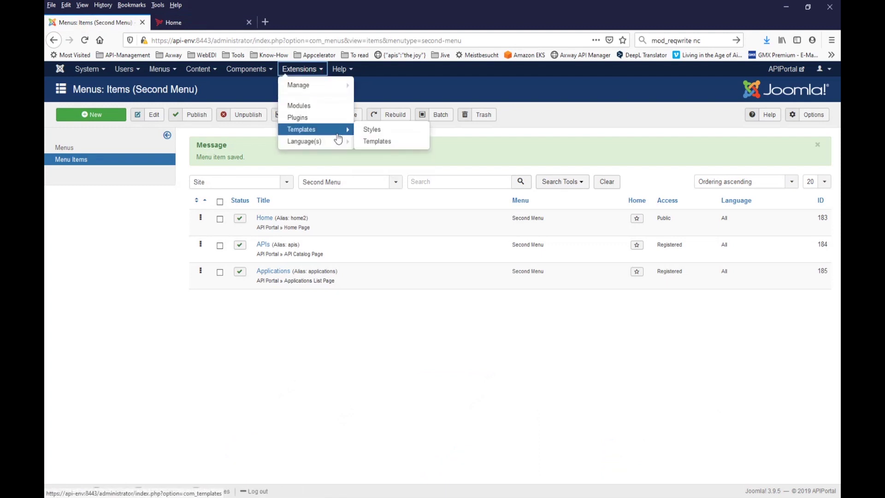
click(371, 131)
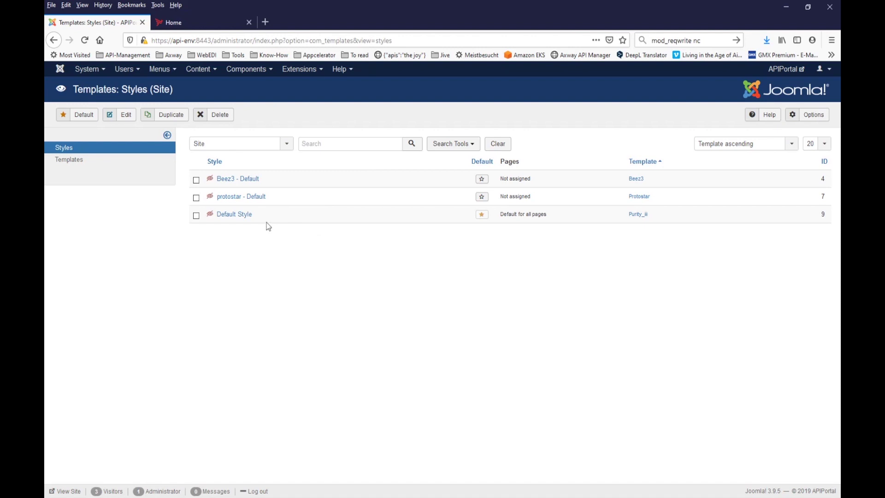
drag(268, 226, 231, 222)
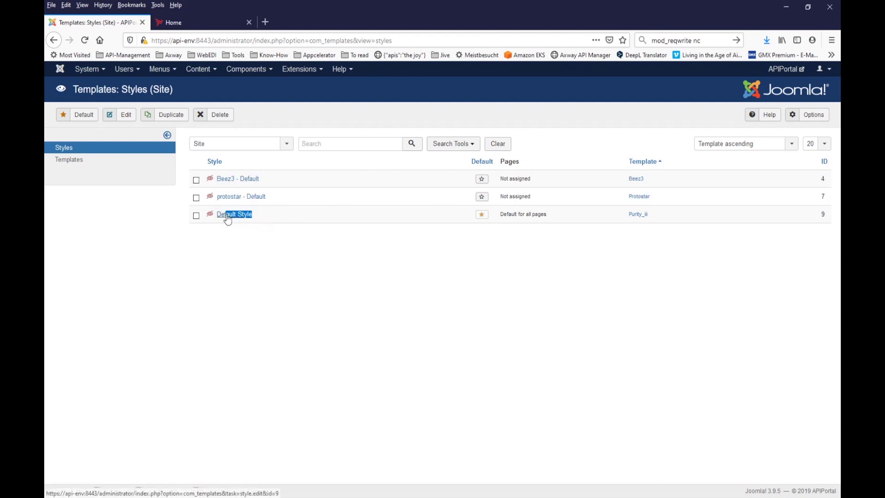
click(259, 214)
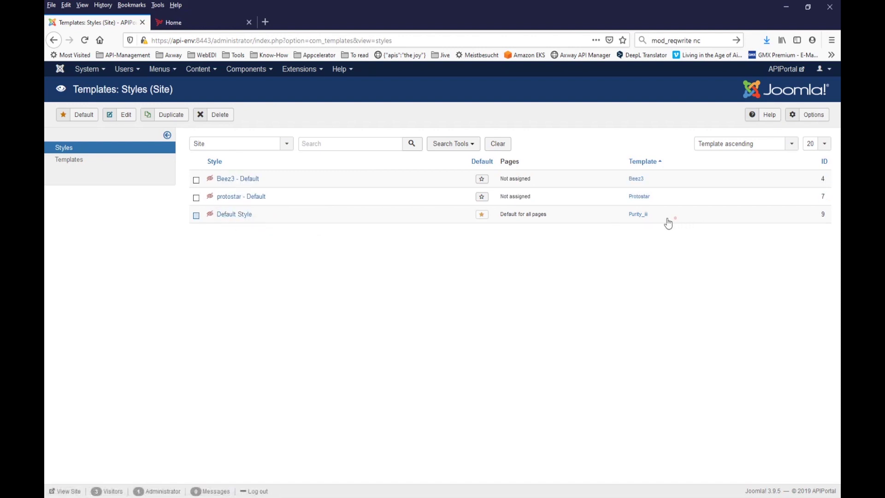
drag(670, 220, 634, 222)
- Rename Default Style to 'Second Style' and save it as a copy
click(233, 213)
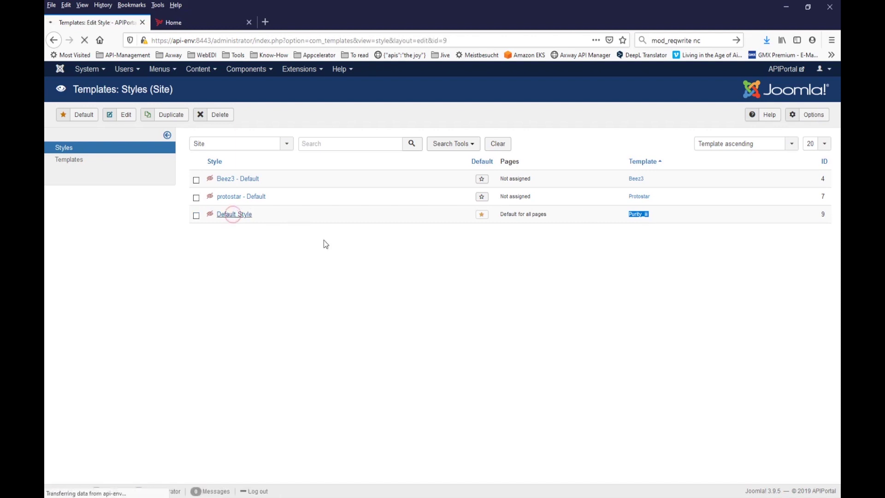
drag(305, 154, 261, 152)
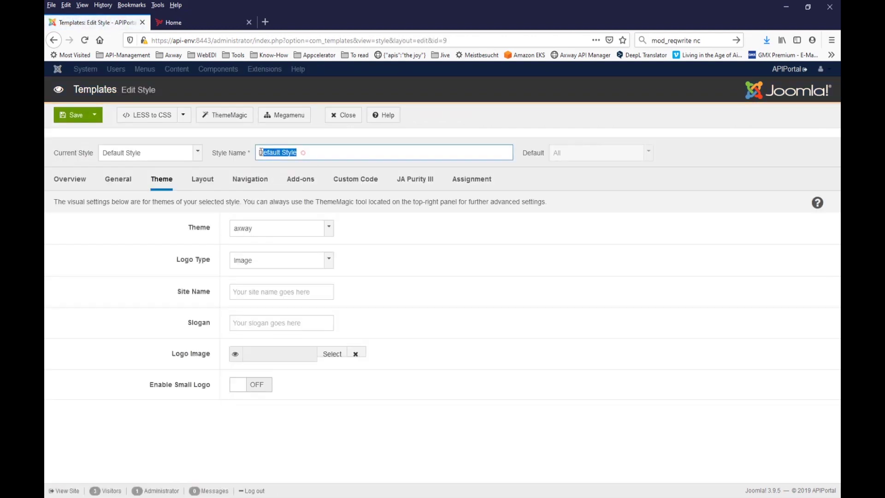
text(Se)
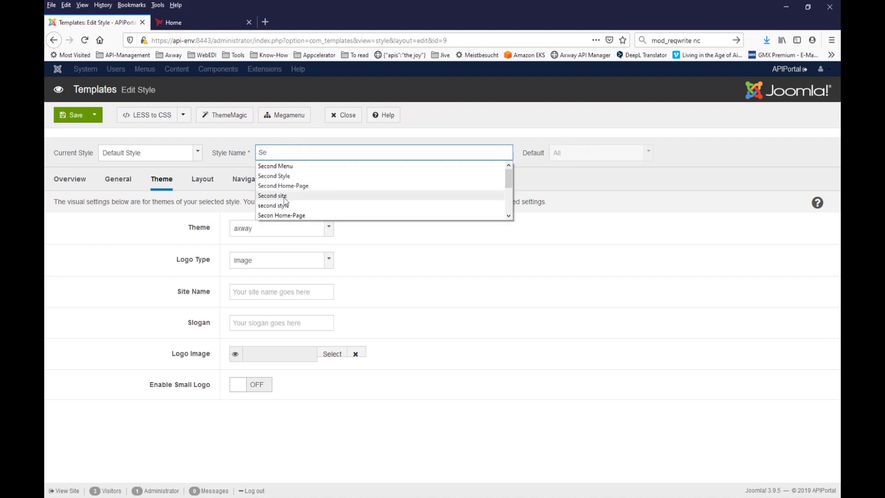
text(cond Style)
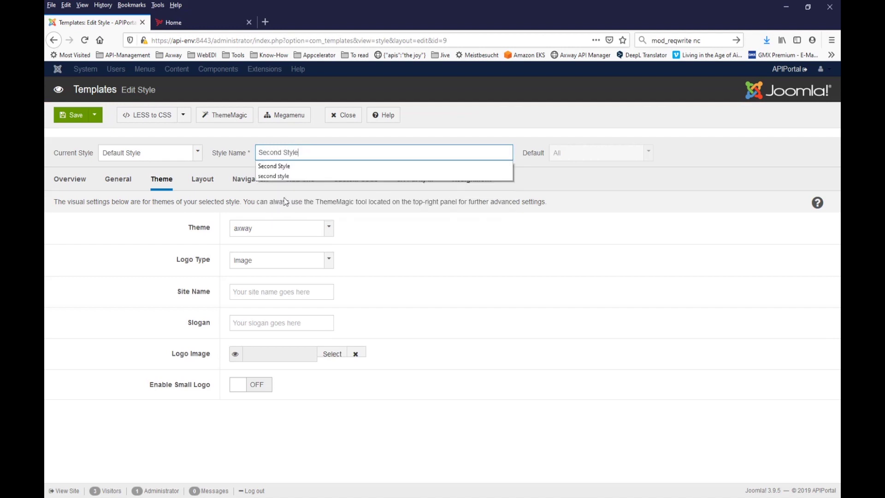
click(381, 221)
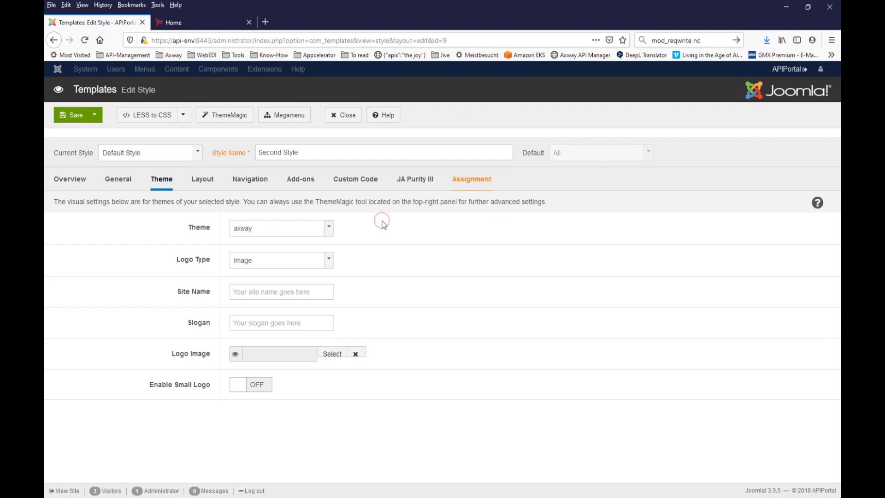
click(100, 119)
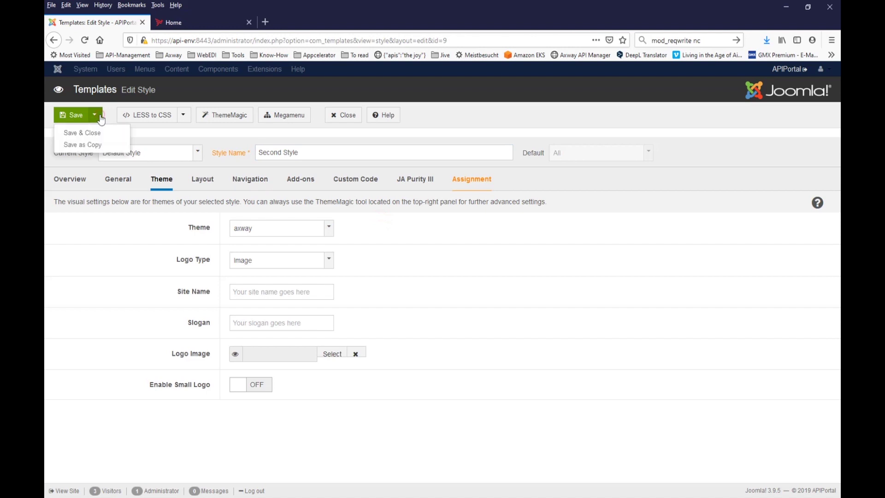
click(96, 145)
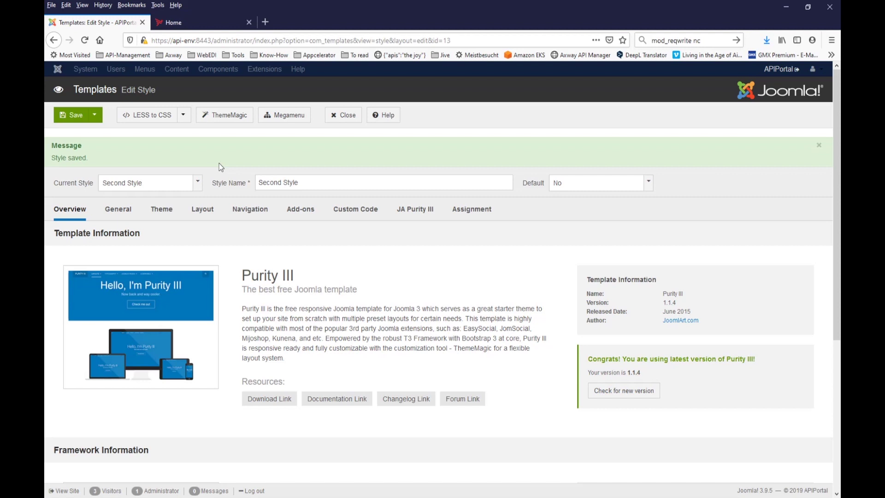
click(230, 120)
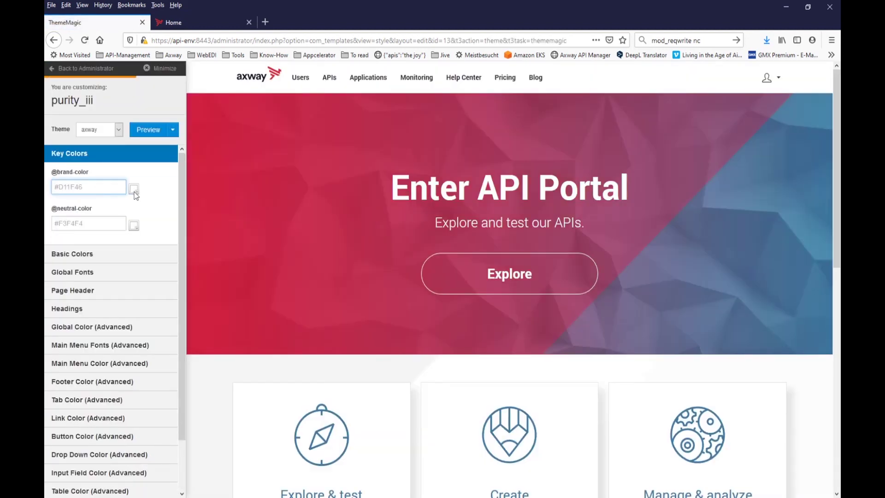
click(134, 189)
click(222, 220)
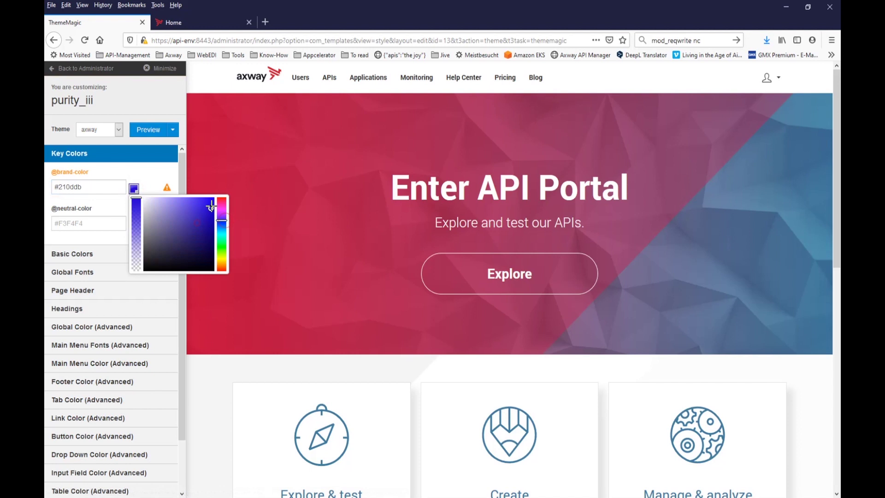
click(213, 199)
click(148, 131)
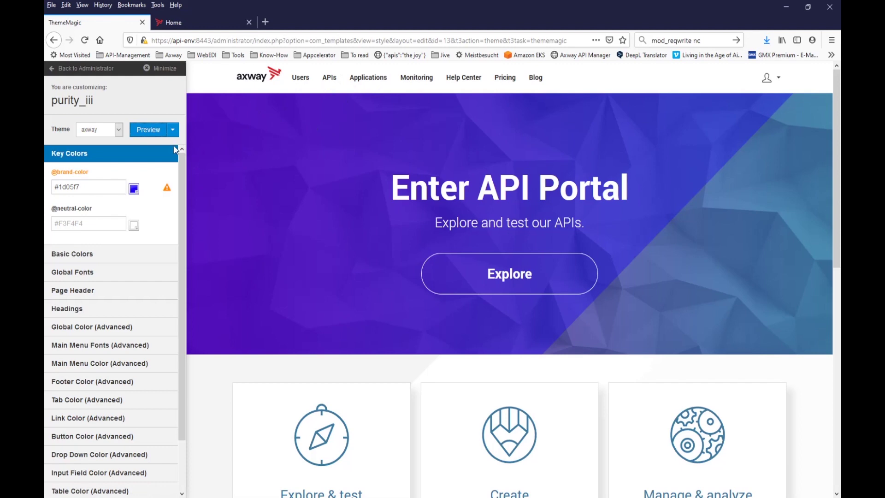
- Save the customized theme as a new theme named 'secondtheme'
click(172, 130)
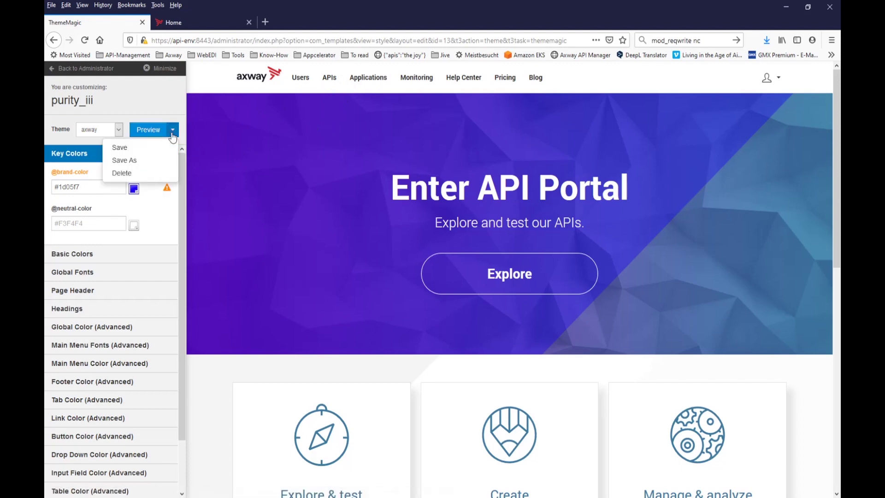
click(150, 161)
click(410, 232)
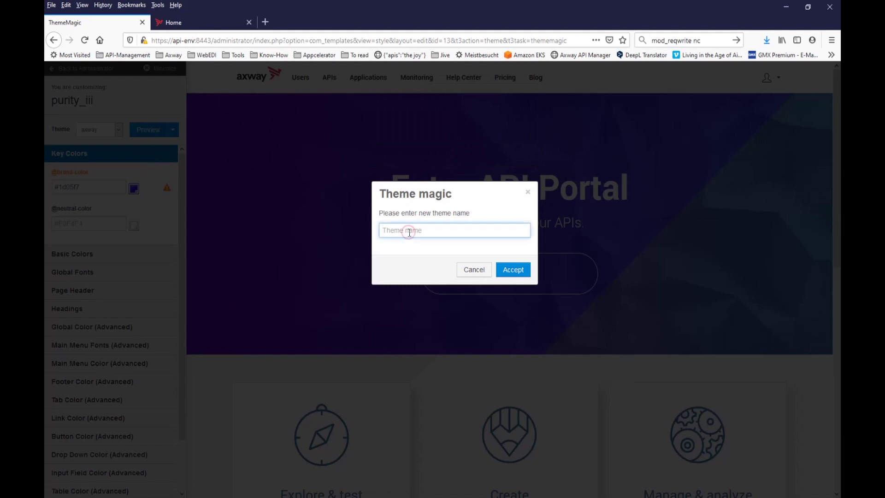
text(secondtheme)
click(500, 271)
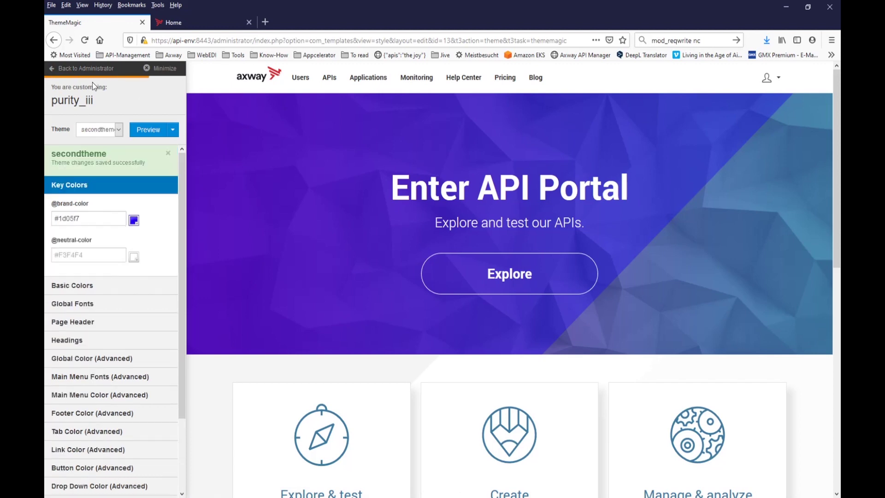
- Back in the Second Style editor, change its Theme from axway to secondtheme
click(87, 68)
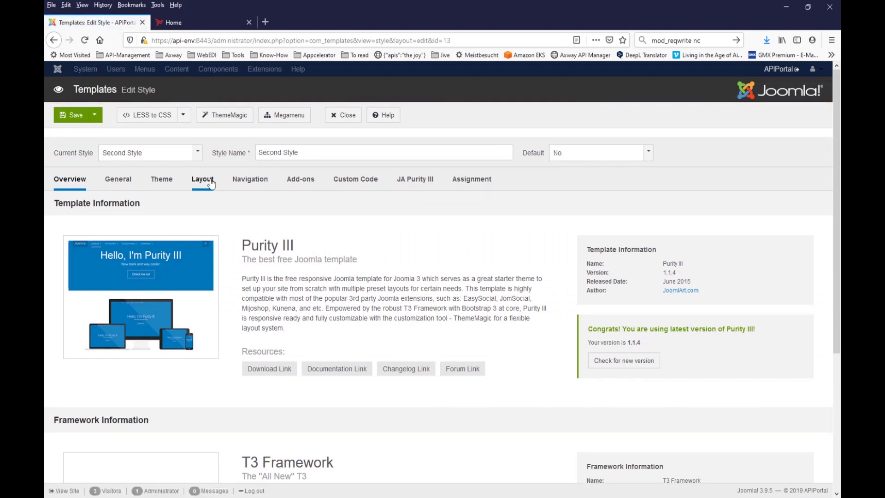
click(160, 181)
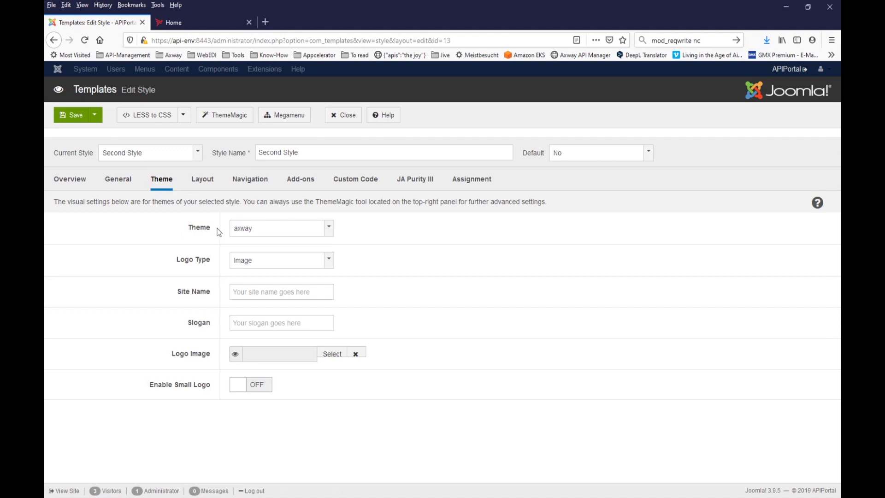
click(256, 232)
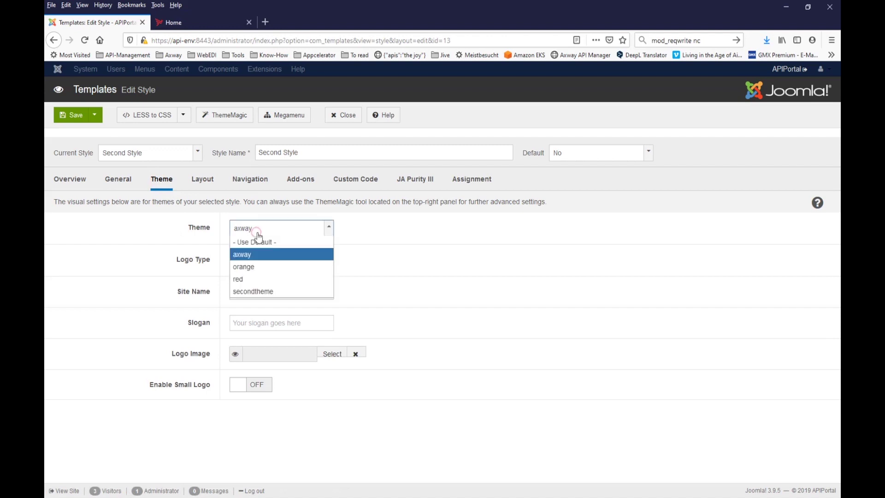
click(253, 293)
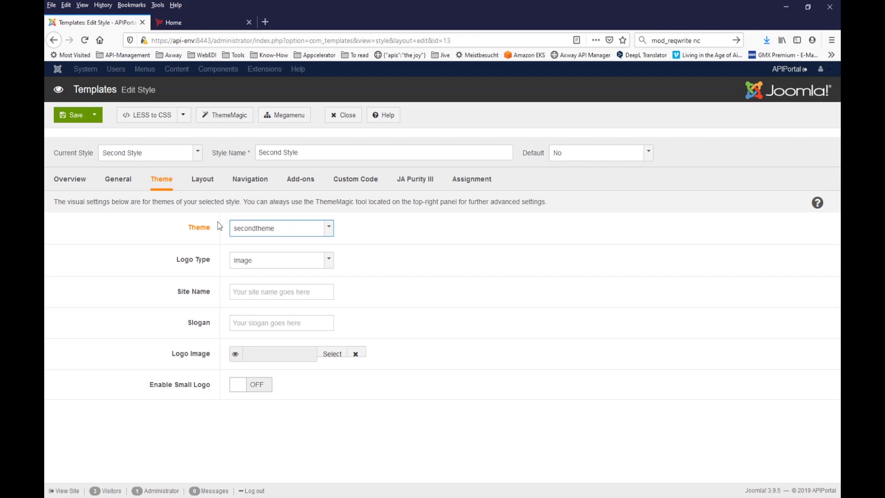
- Set Second Style's navigation Menu to Second Menu
click(252, 184)
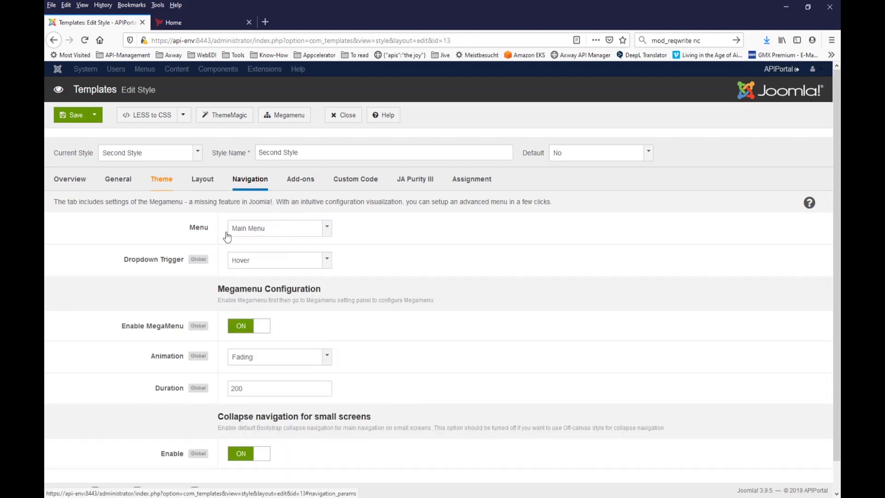
click(247, 235)
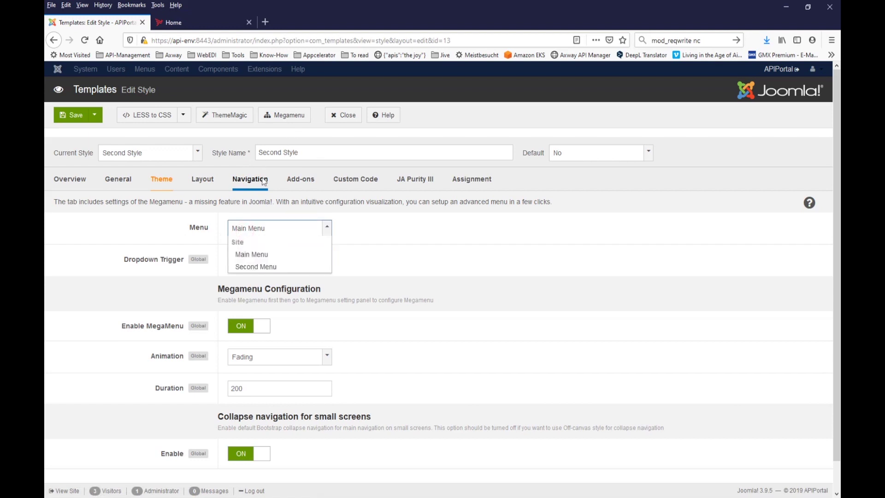
click(264, 266)
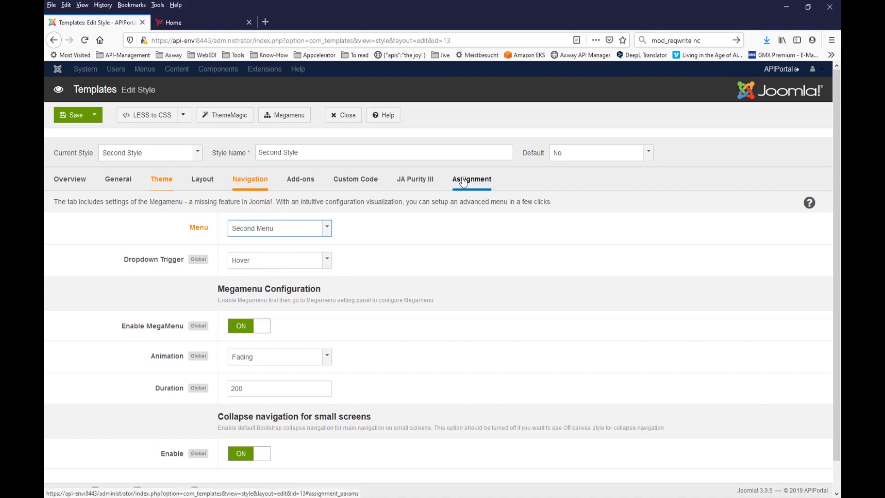
- Assign the style to Second Menu's Home, APIs and Applications items and save
click(478, 186)
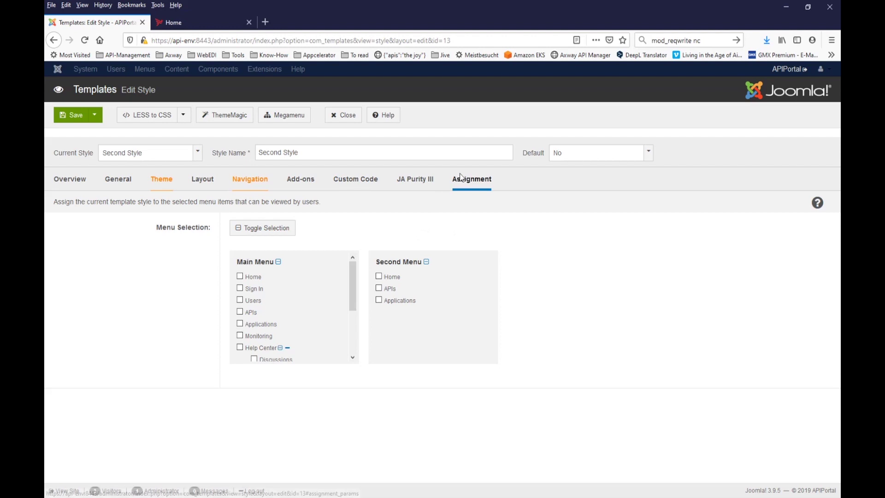
click(379, 276)
click(379, 288)
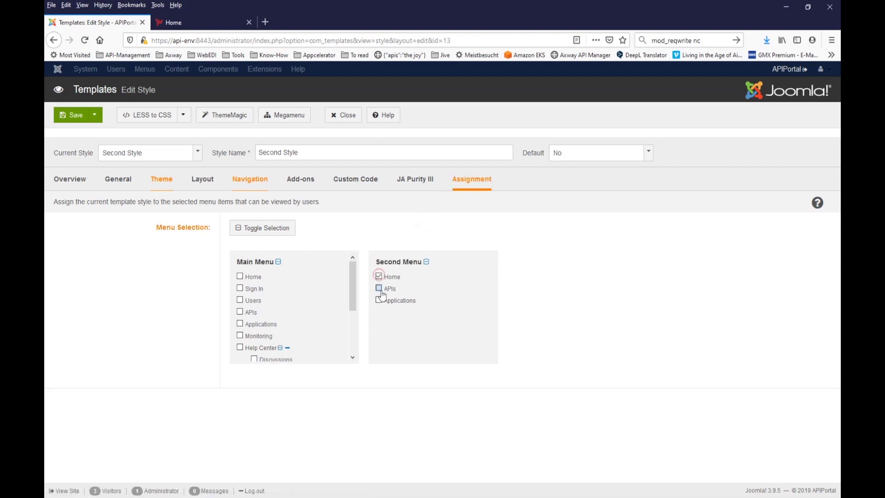
click(379, 300)
click(61, 121)
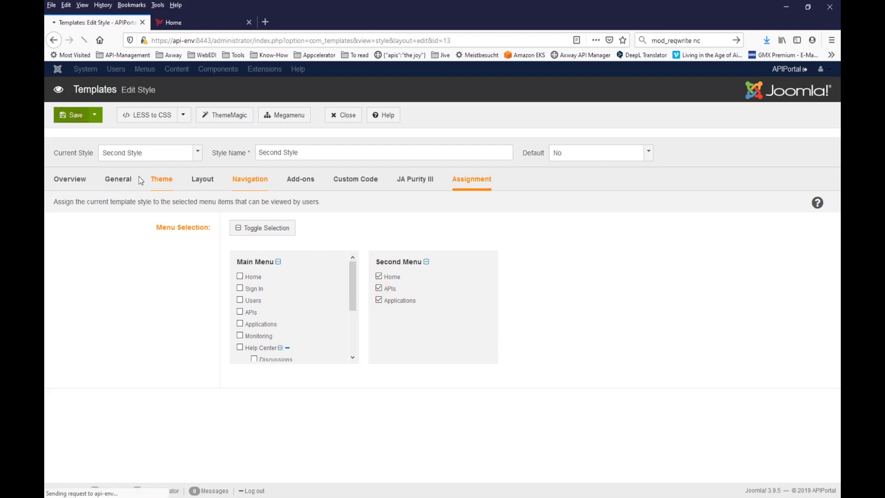
- Reload the portal home page to see the new blue design
click(188, 24)
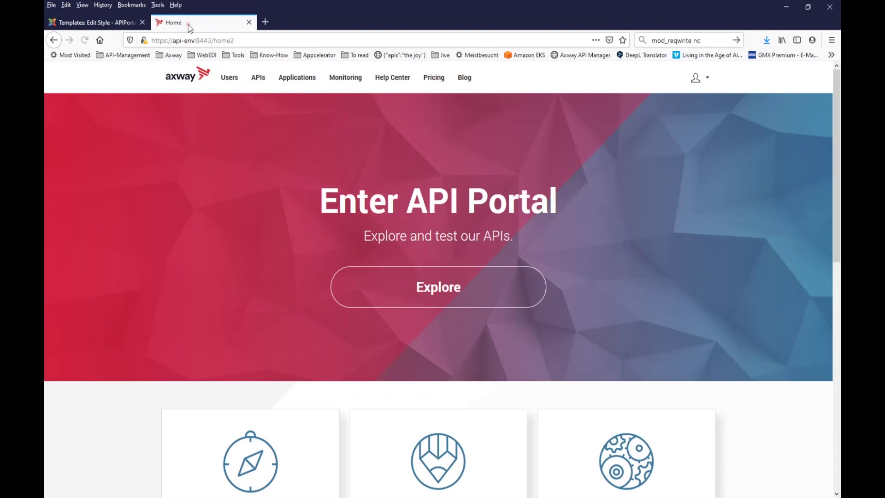
click(242, 39)
key(Return)
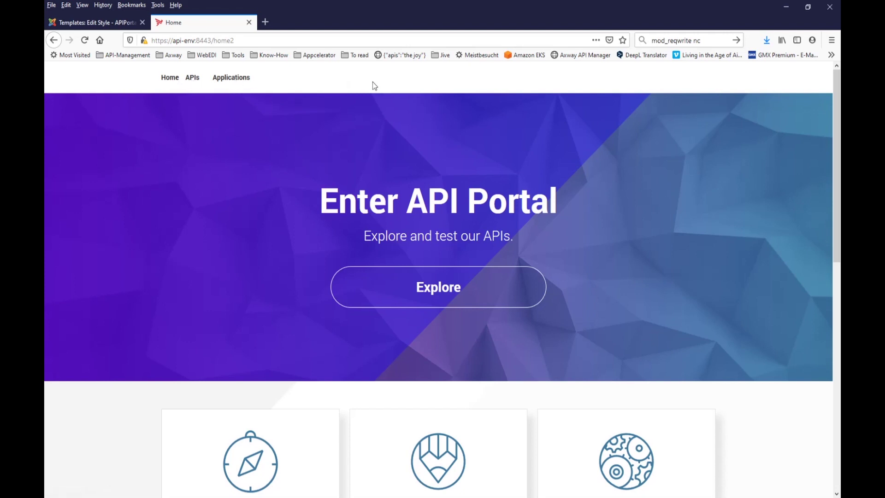
- Open the APIs catalog and look over the listed FHIR APIs
click(193, 81)
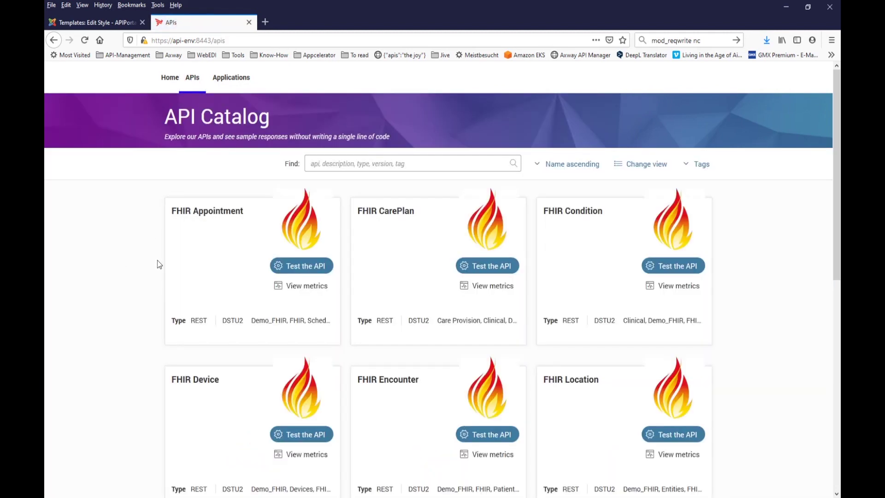
scroll(158, 261, down, 8)
scroll(157, 261, up, 7)
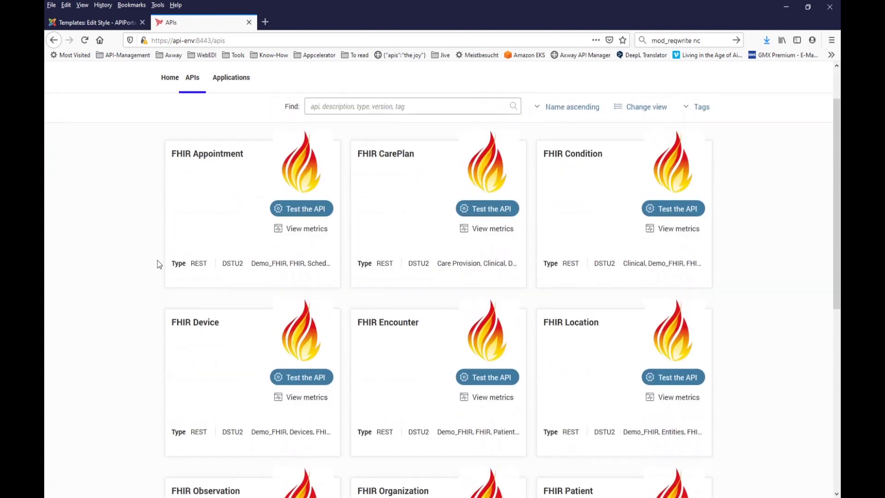
scroll(157, 264, up, 1)
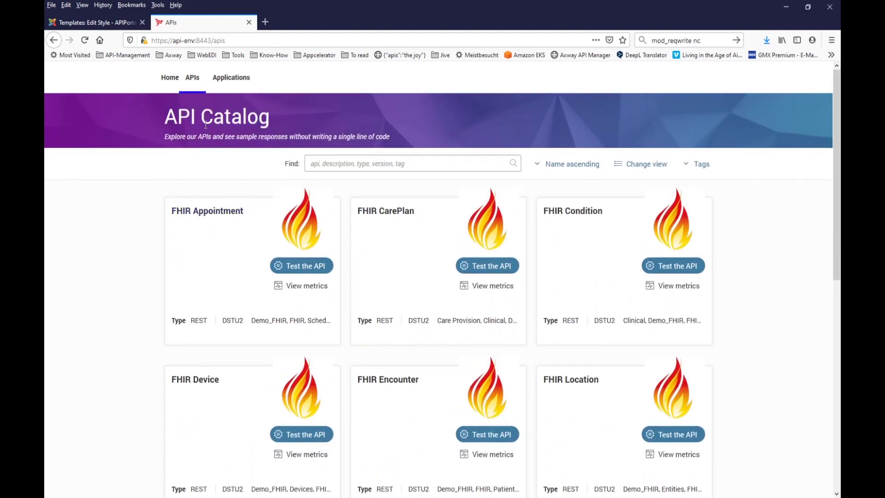
- View the Applications page, load the blue /home2 page, then remove /home2 from the address
click(233, 88)
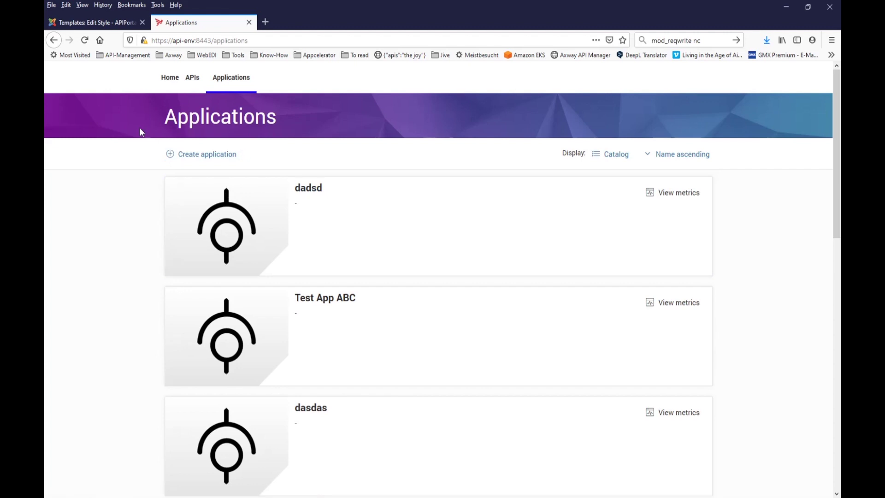
double_click(217, 41)
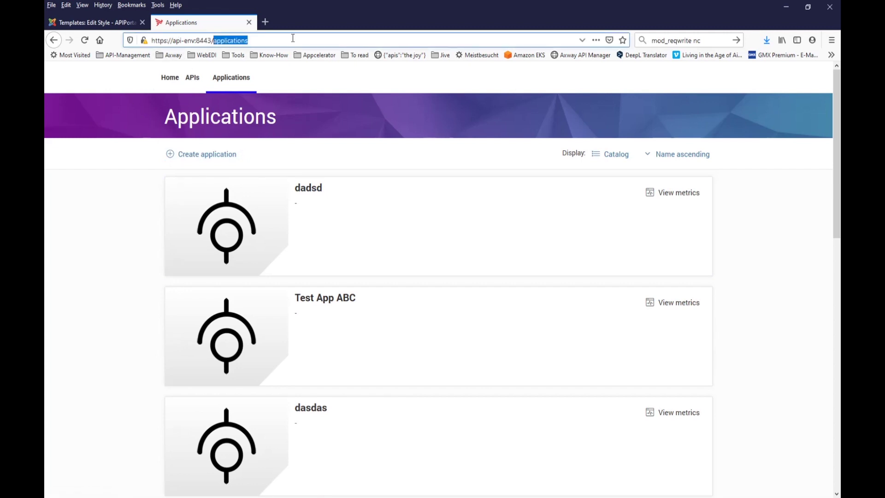
text(home2)
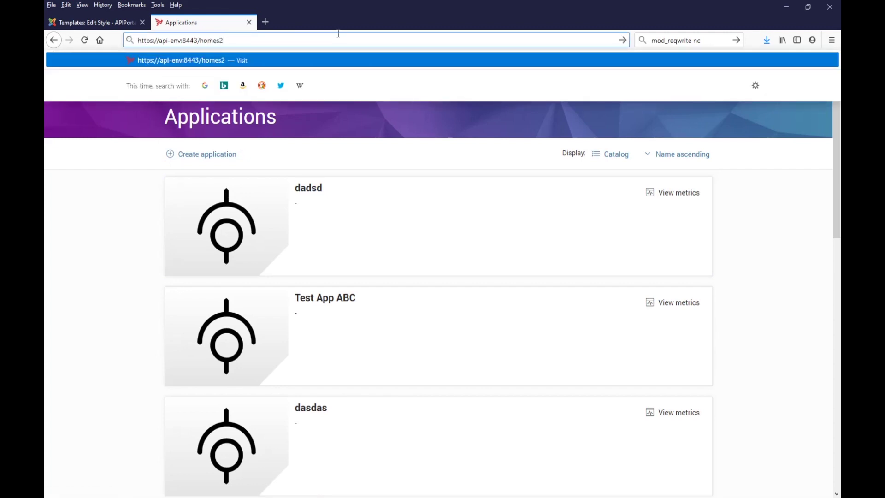
key(Return)
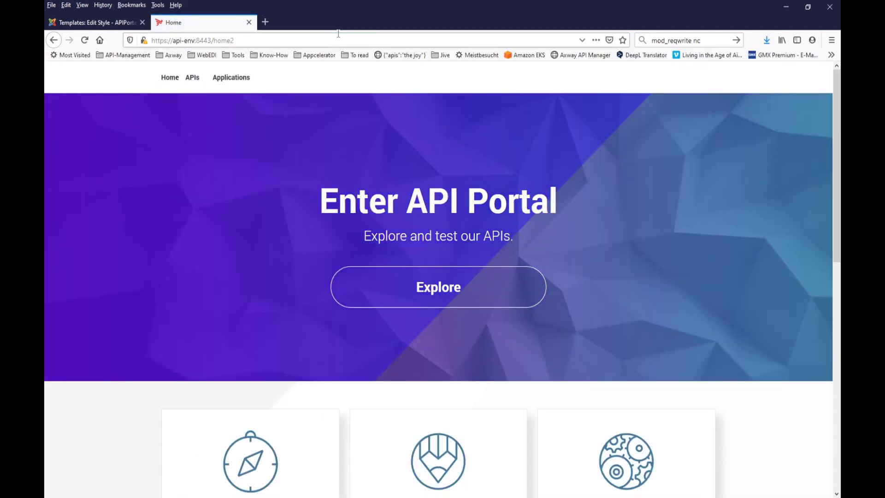
drag(212, 41, 270, 42)
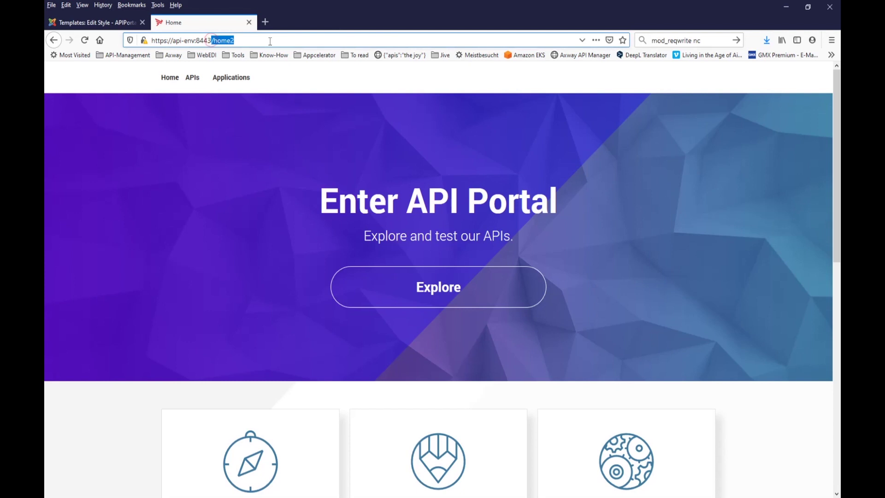
key(BackSpace)
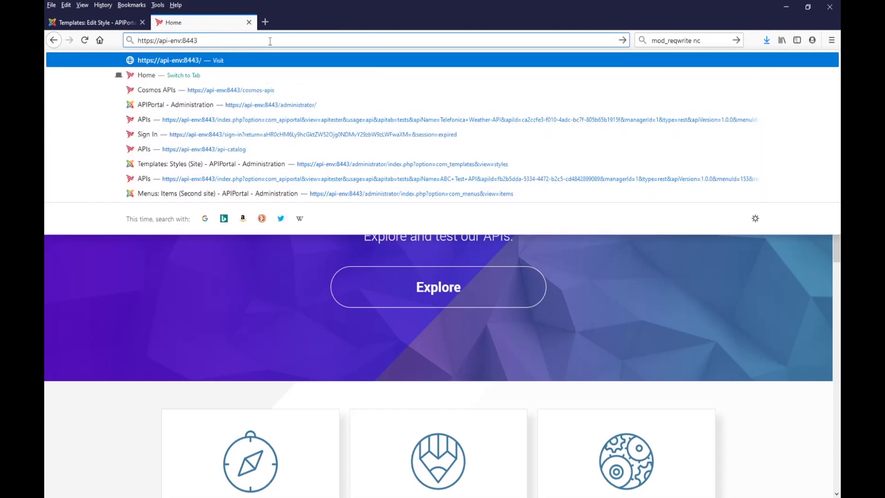
- Load the bare api-env:8443 address, then unlock the GNOME session with the account password
key(Return)
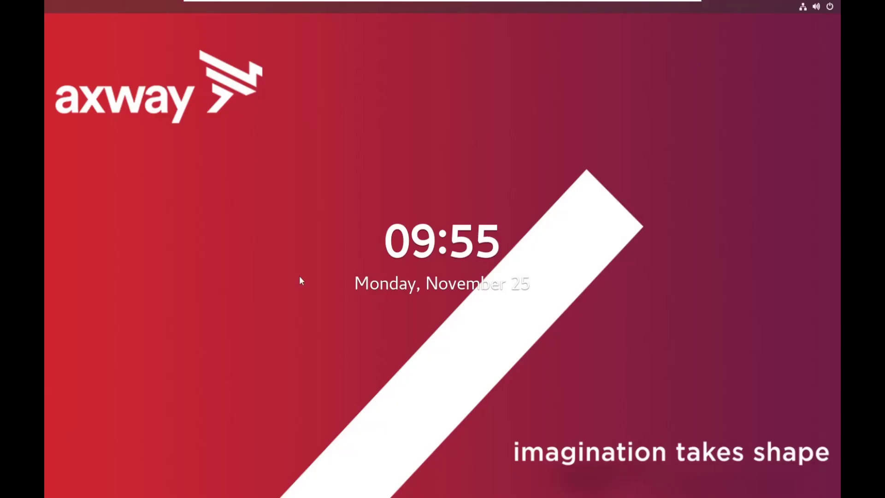
key(Return)
text(*****)
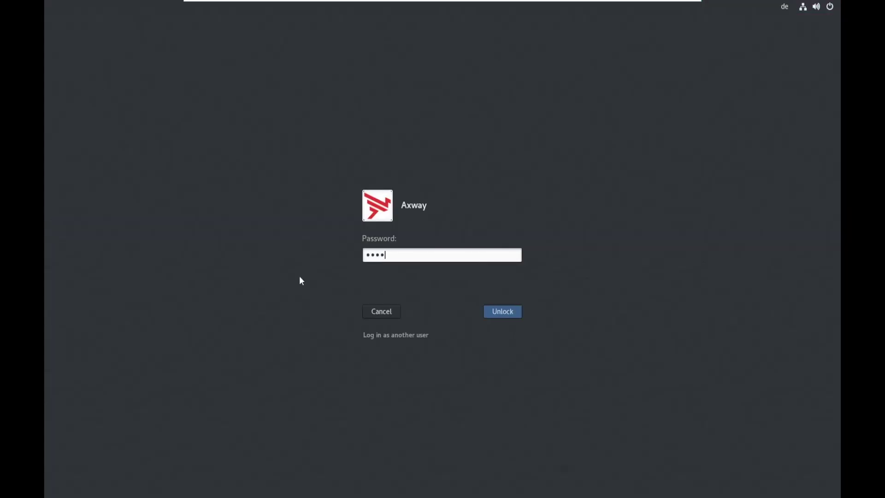
key(Return)
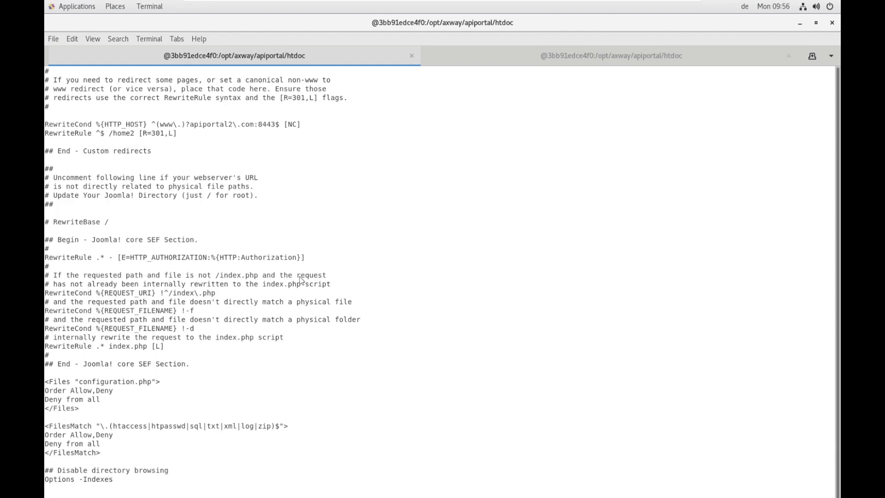
key(Up)
key(Up)
key(Up)
key(Up)
key(Up)
key(Up)
key(Up)
key(Up)
key(Up)
key(Up)
key(Up)
key(Up)
key(Up)
key(Up)
key(Up)
key(Up)
key(Up)
key(Up)
key(Up)
key(Up)
key(Up)
key(Up)
key(Up)
key(Up)
key(Up)
key(Up)
key(Up)
key(Up)
key(Up)
key(Up)
key(Up)
key(Up)
key(Up)
key(Up)
key(Up)
key(Up)
key(Up)
key(Up)
key(Up)
key(Up)
key(Down)
key(Down)
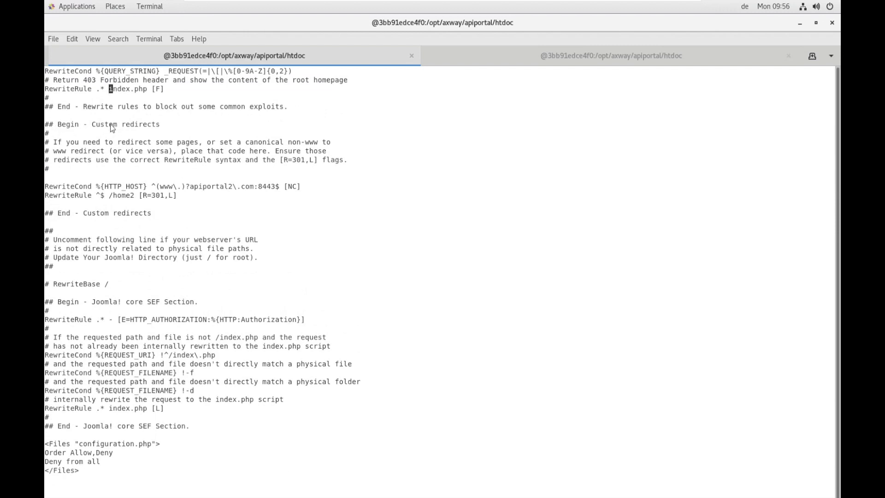
double_click(69, 187)
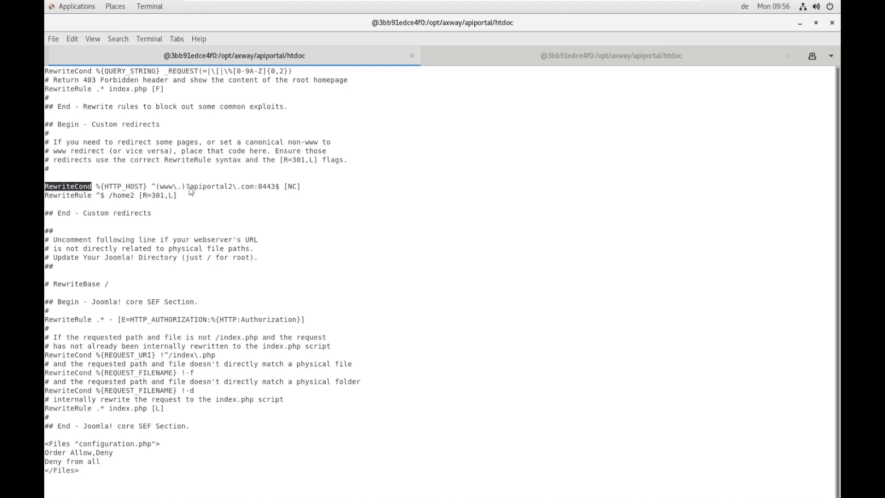
drag(189, 188, 233, 191)
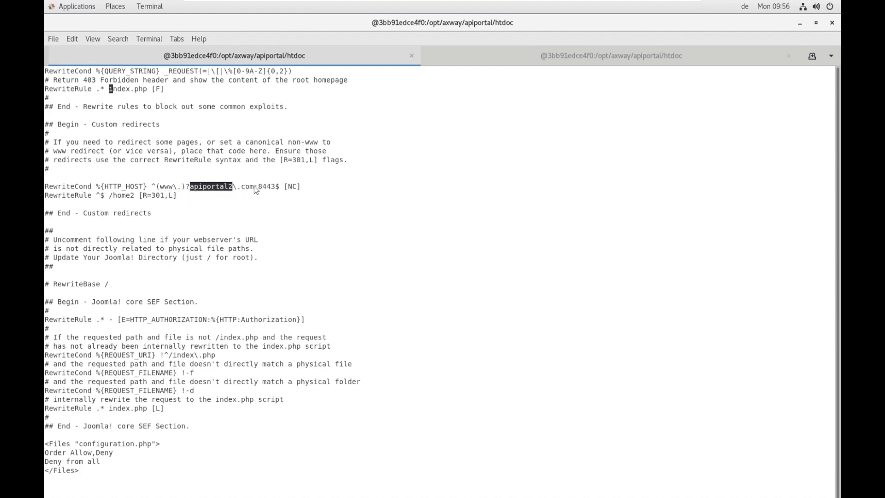
double_click(266, 186)
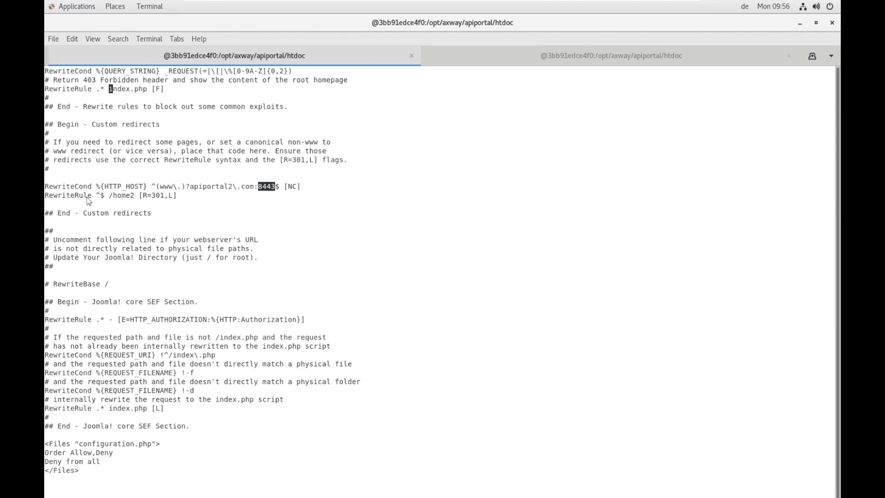
drag(110, 196, 164, 197)
drag(190, 187, 235, 194)
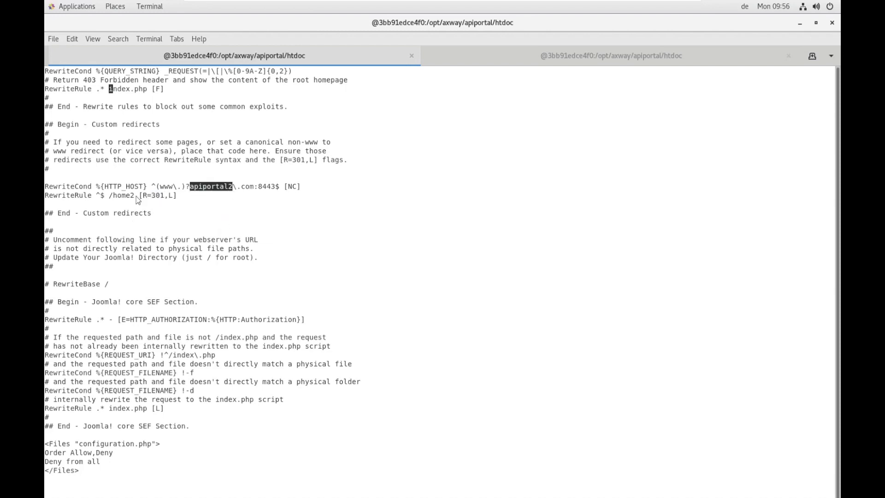
drag(113, 195, 132, 196)
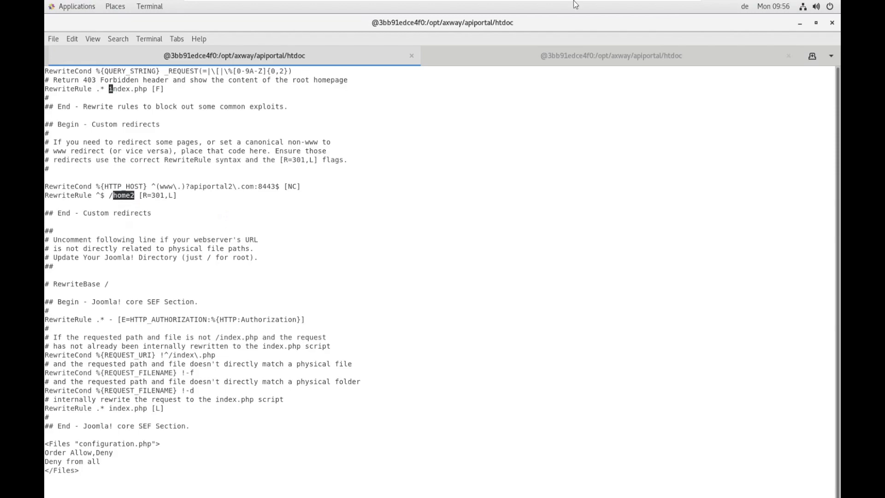
mouse_move(634, 3)
click(667, 7)
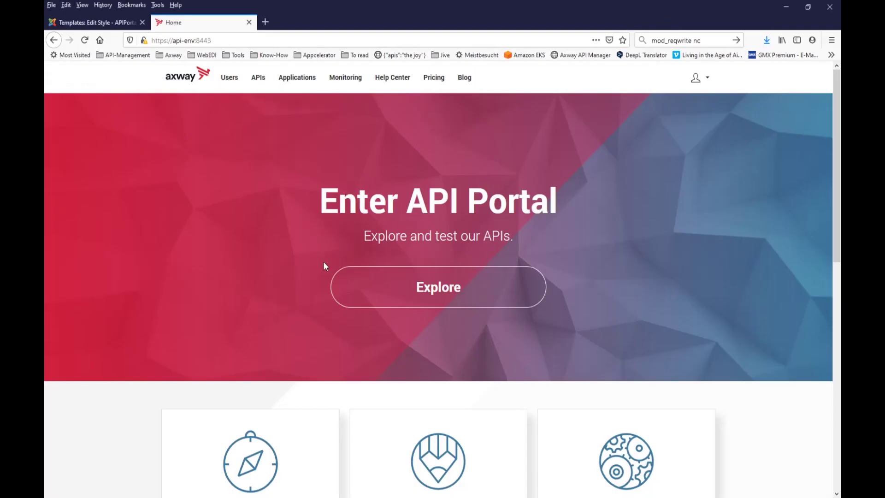
click(831, 41)
click(765, 108)
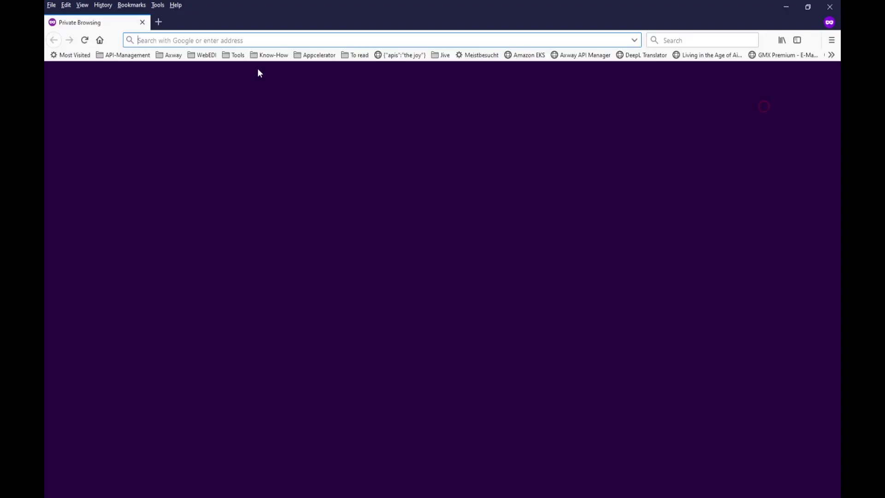
text(api-env:8075/)
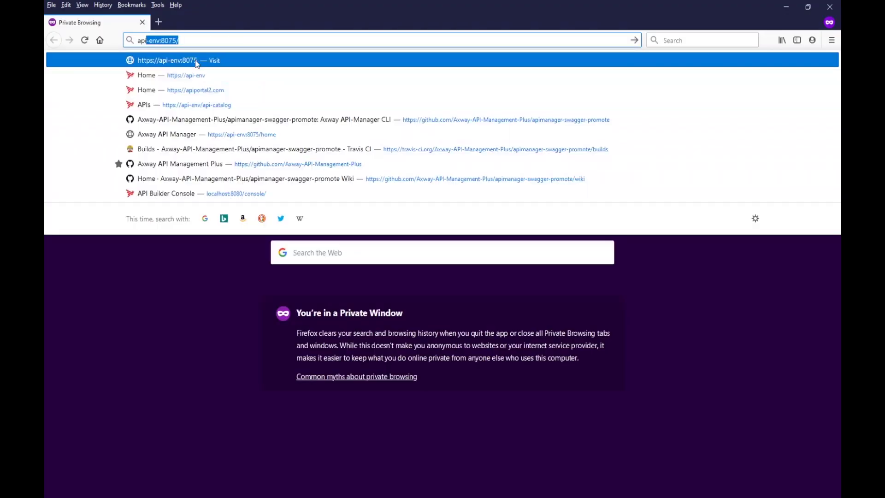
key(Down)
key(Down)
text(:84)
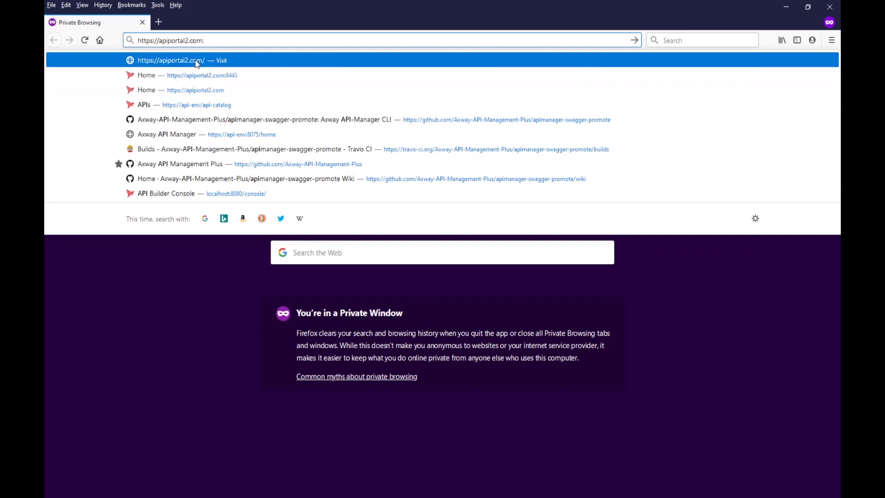
text(43)
key(Return)
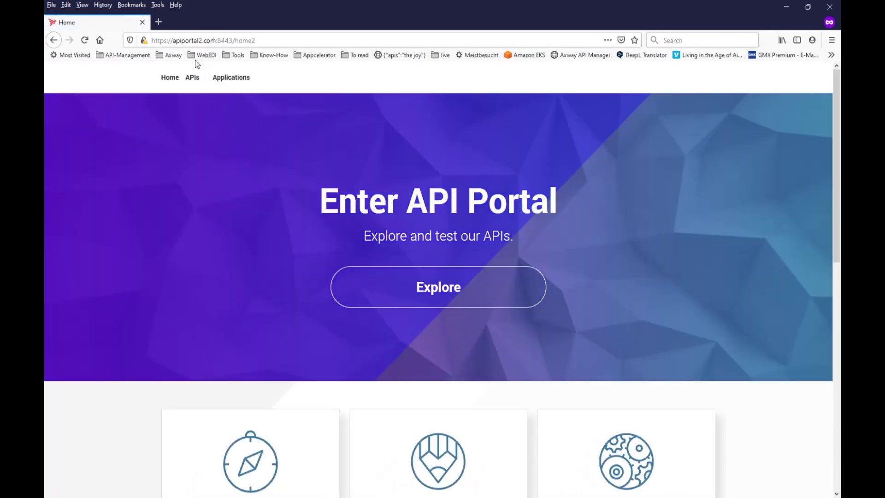
drag(232, 40, 299, 35)
key(BackSpace)
key(BackSpace)
key(BackSpace)
key(BackSpace)
key(BackSpace)
key(BackSpace)
key(BackSpace)
key(BackSpace)
key(BackSpace)
key(BackSpace)
key(BackSpace)
key(BackSpace)
key(BackSpace)
key(BackSpace)
key(BackSpace)
key(BackSpace)
key(BackSpace)
key(BackSpace)
key(BackSpace)
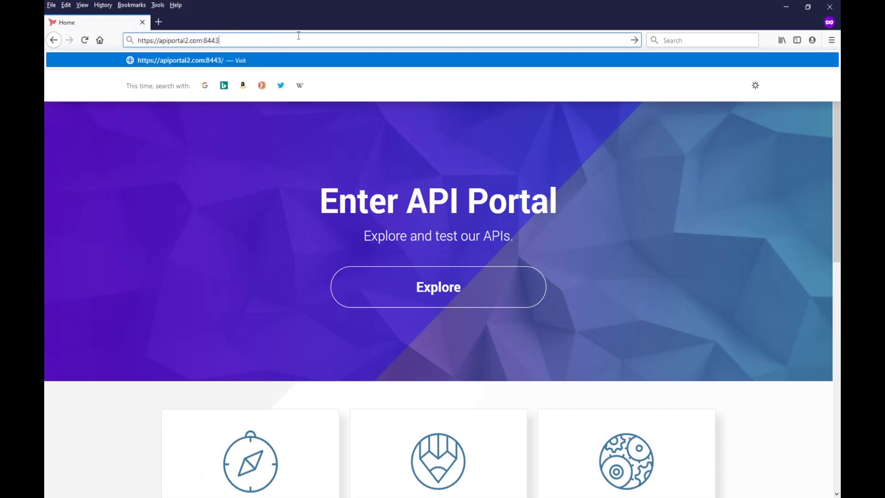
key(BackSpace)
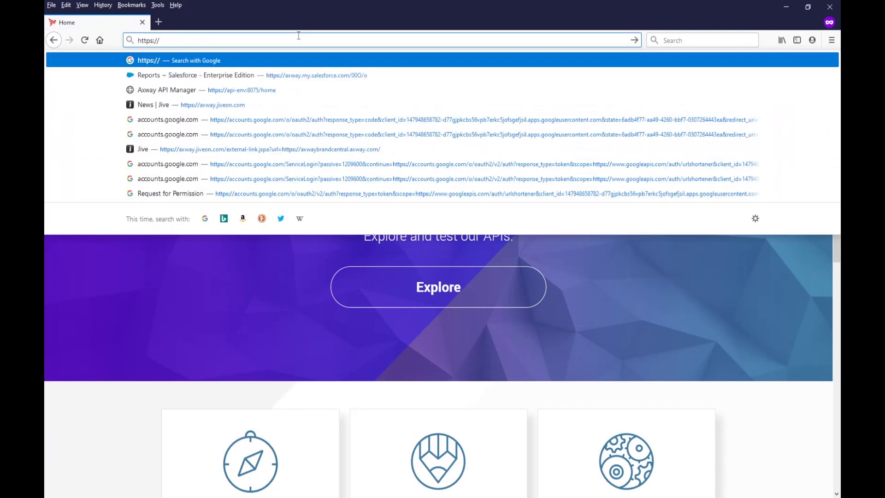
text(api-)
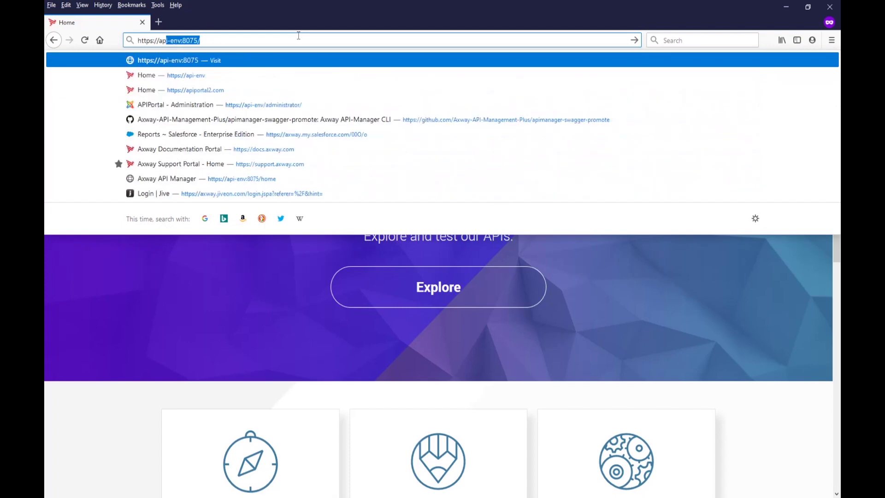
text(env)
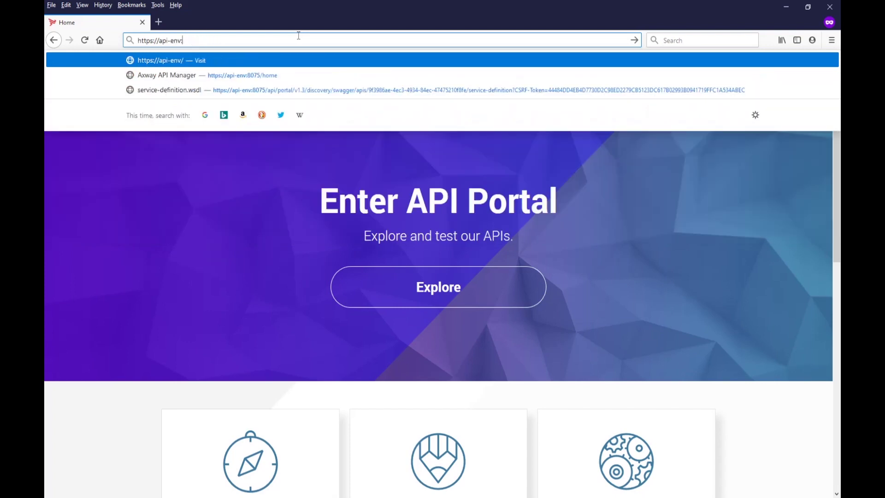
key(BackSpace)
text(:8443/)
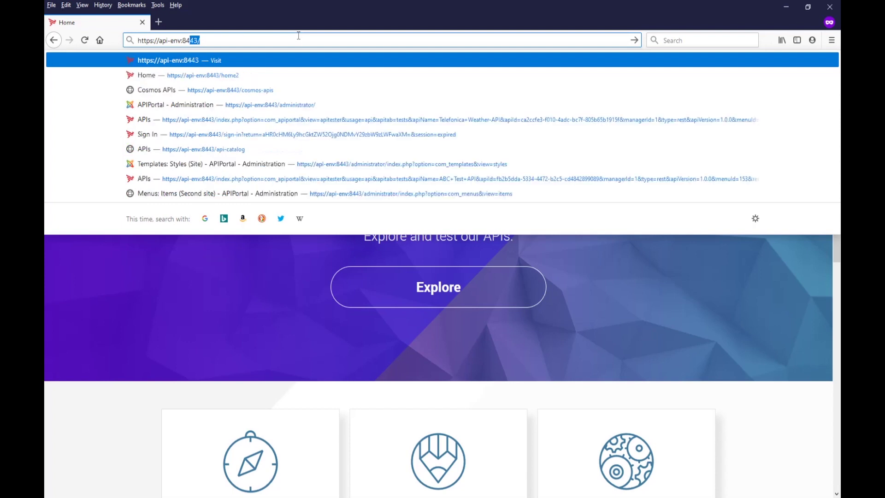
key(Return)
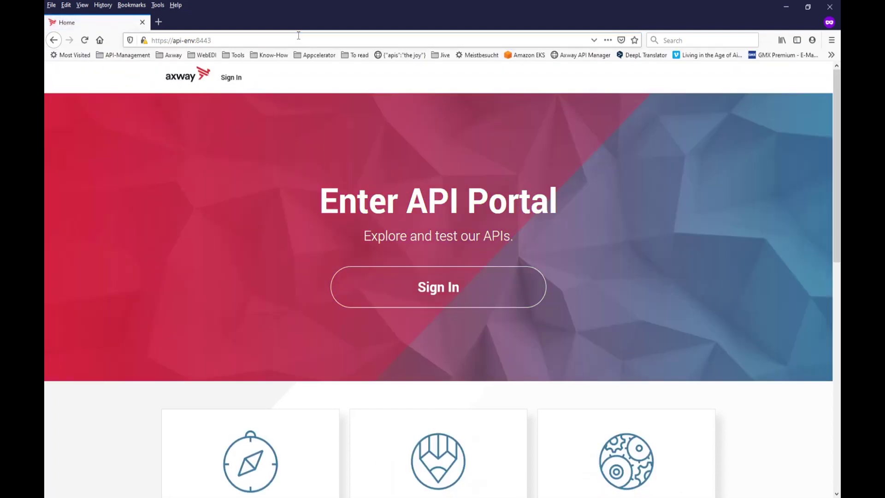